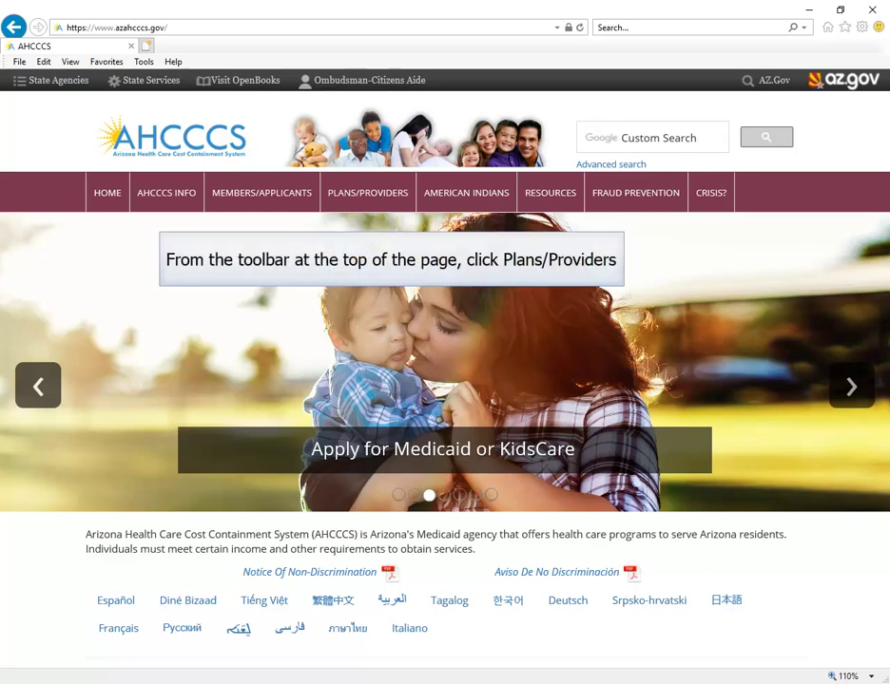
Show the PLANS/PROVIDERS menu on the AHCCCS website
click(392, 207)
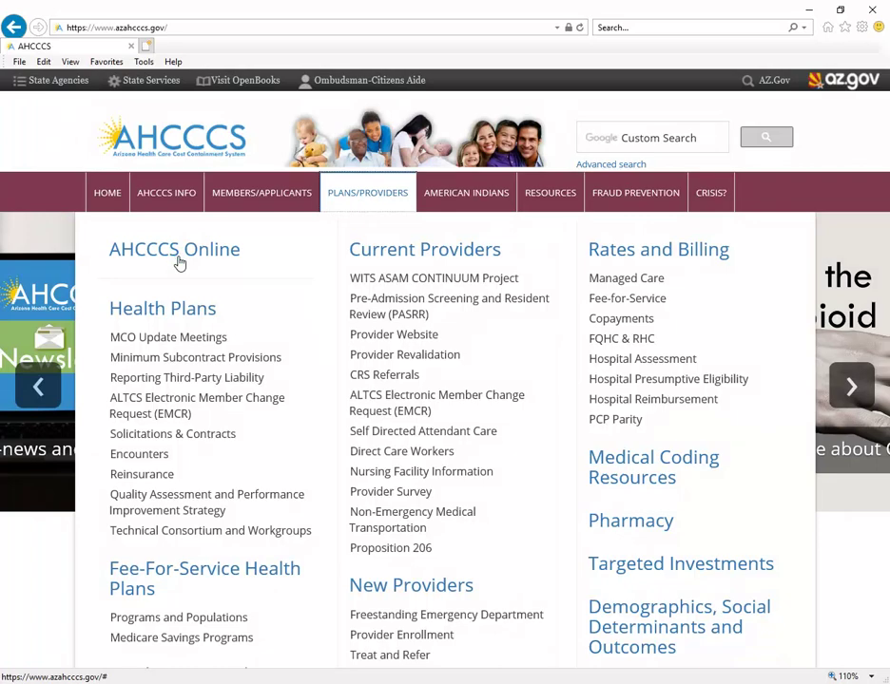
Go to the AHCCCS Online portal and open the New Account registration page
click(178, 264)
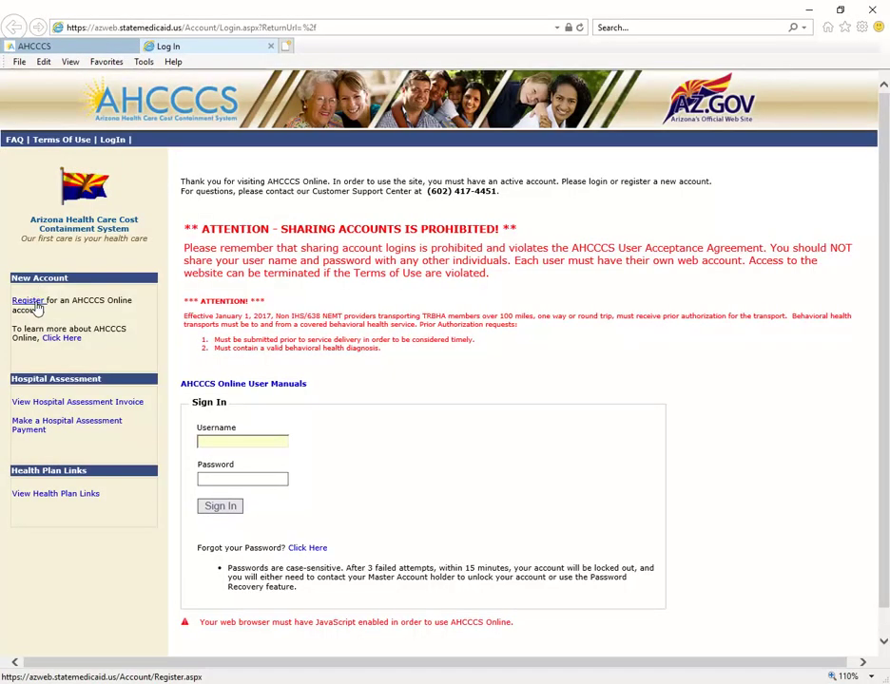
click(38, 300)
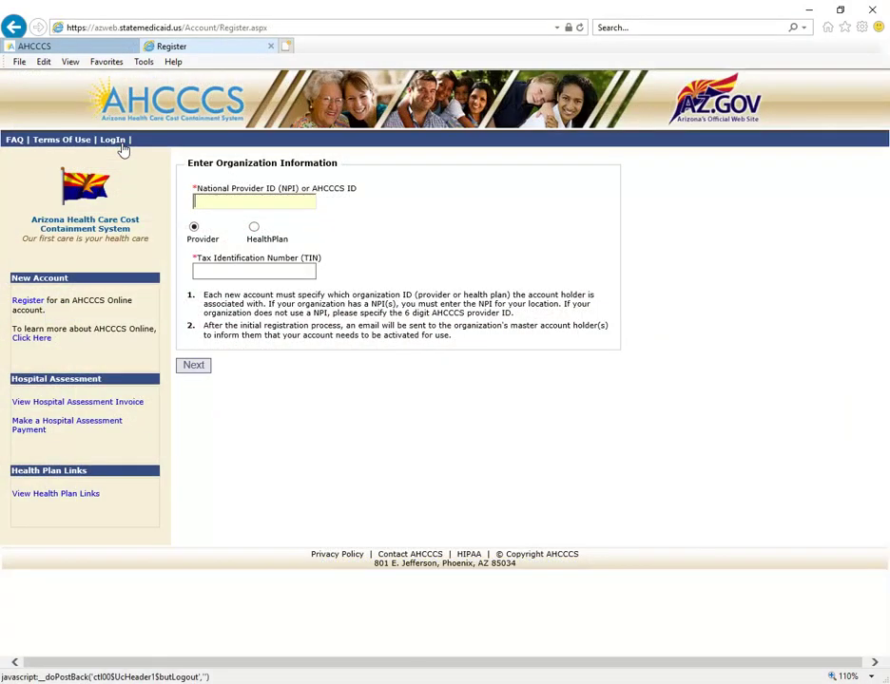
Sign in to AHCCCS Online with the training account's username and password
click(120, 142)
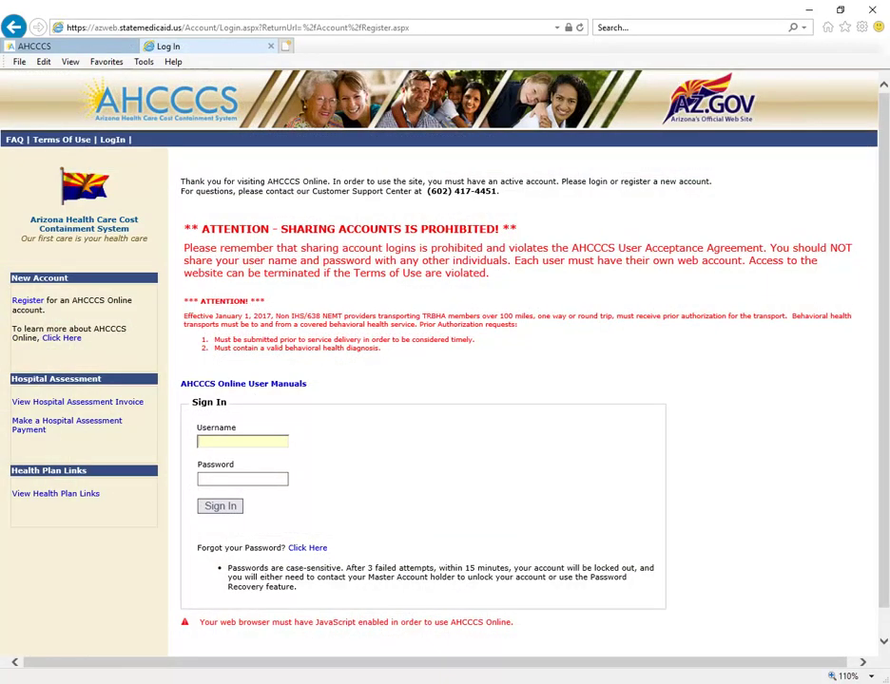
click(242, 479)
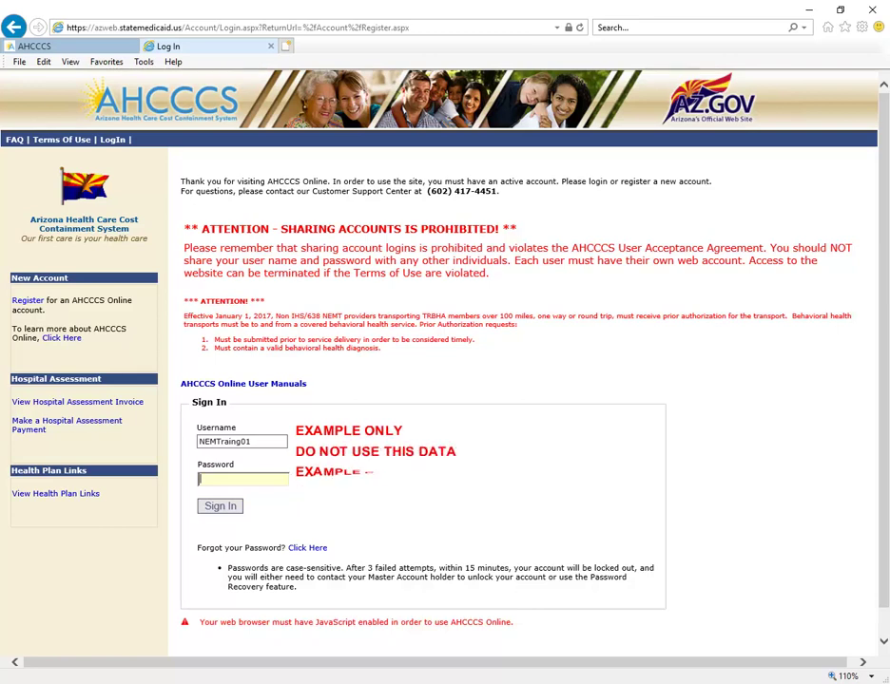
key(ctrl+v)
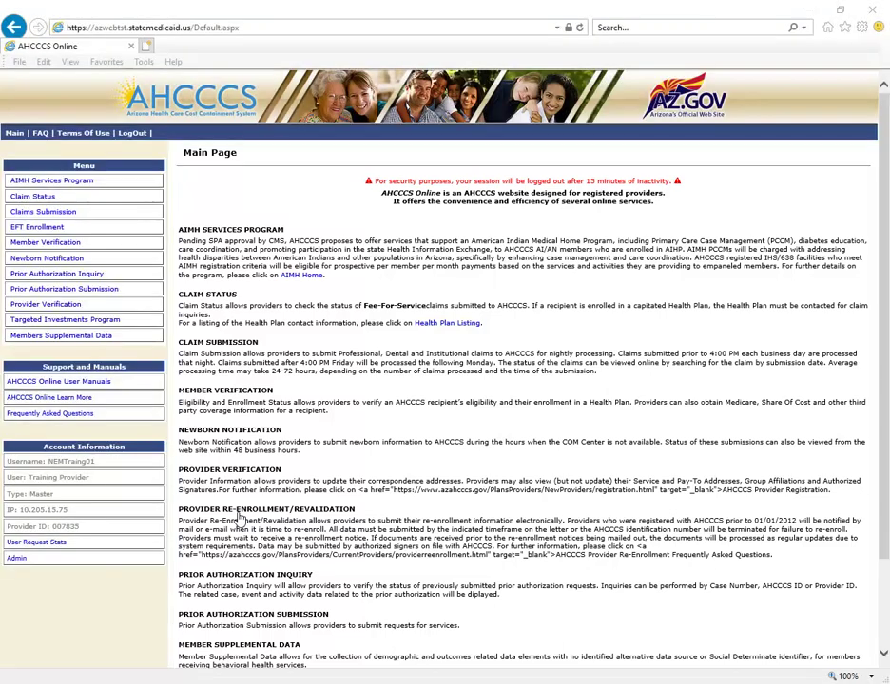
Start a new claim of type Professional from Claims Submission
click(55, 218)
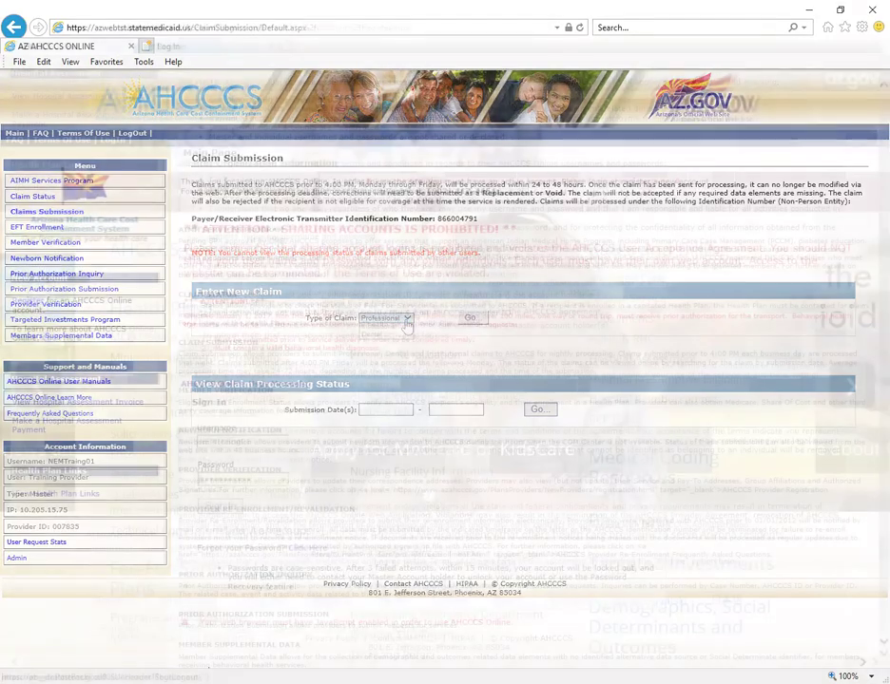
click(407, 325)
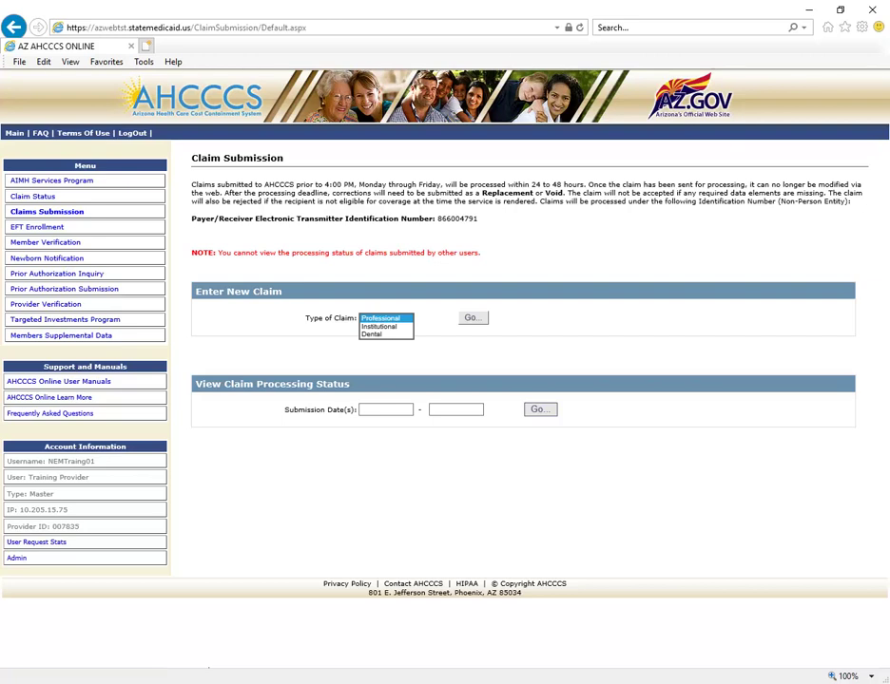
click(406, 321)
click(465, 323)
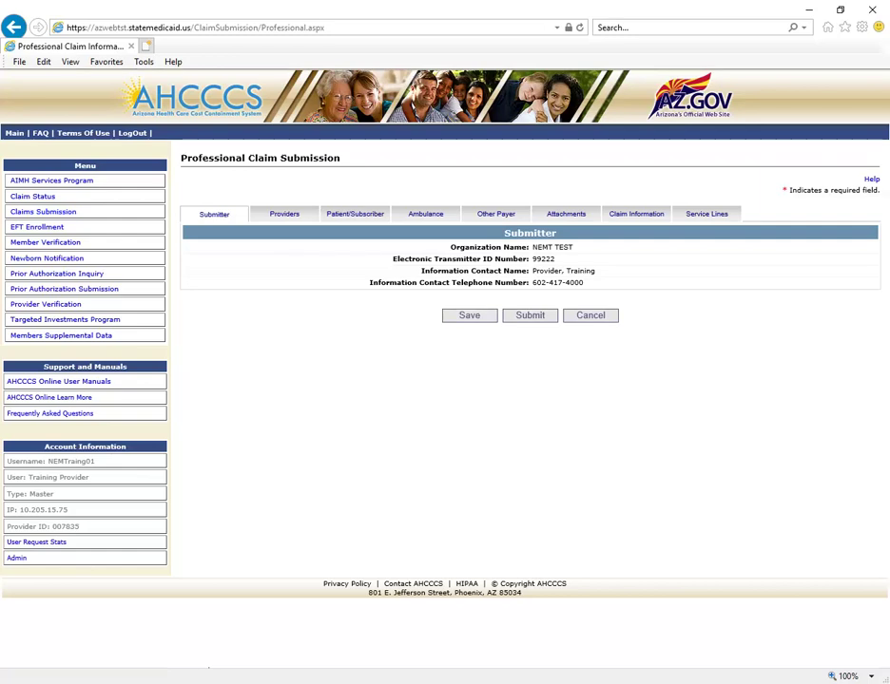
Switch the Professional claim form to its Providers tab
scroll(434, 323, up, 1)
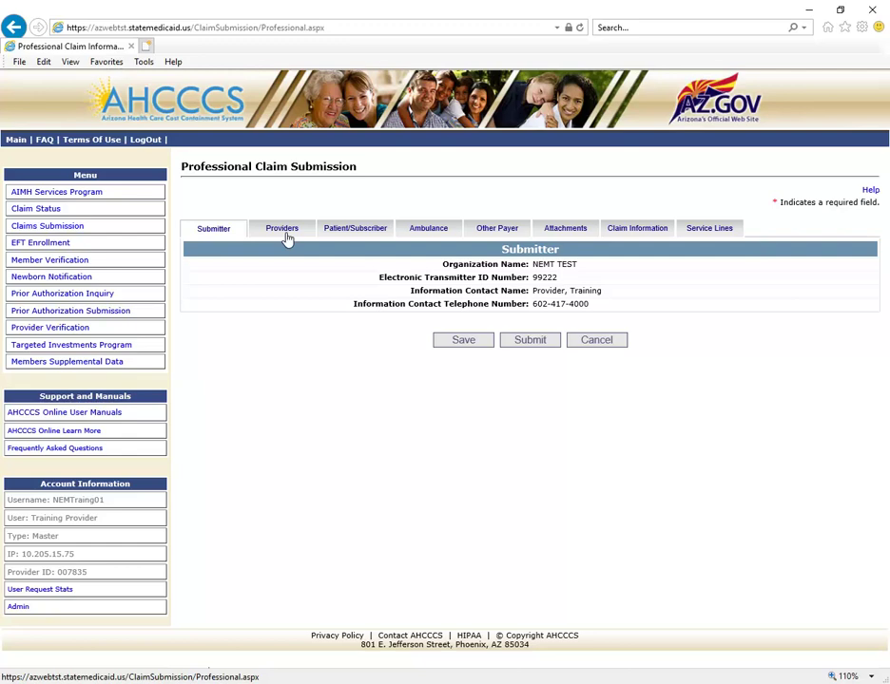
click(283, 234)
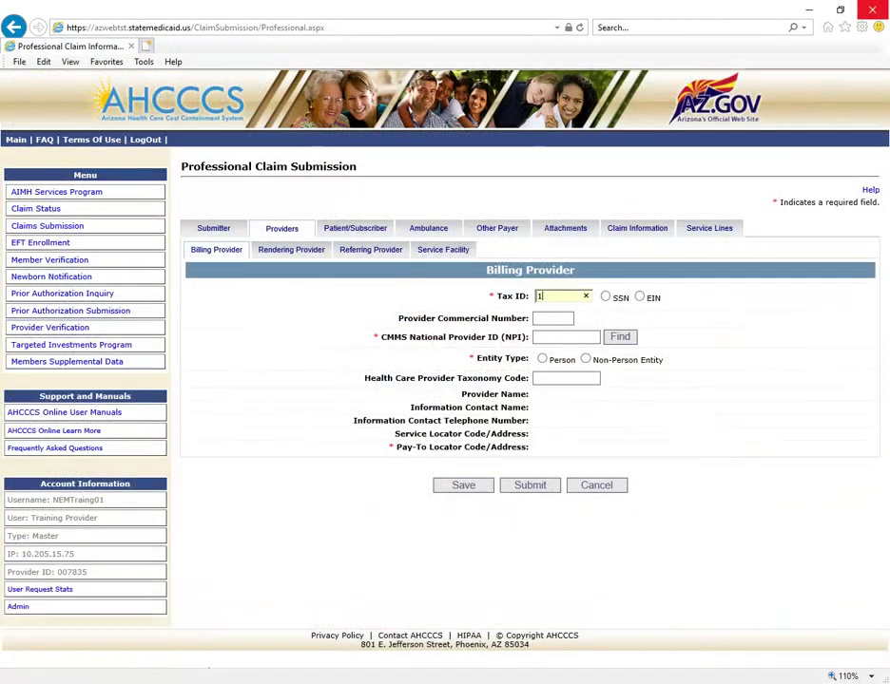
Enter the billing provider's EIN tax ID and commercial number as Non-Person Entity, then set pay-to locator 01
text(123456789)
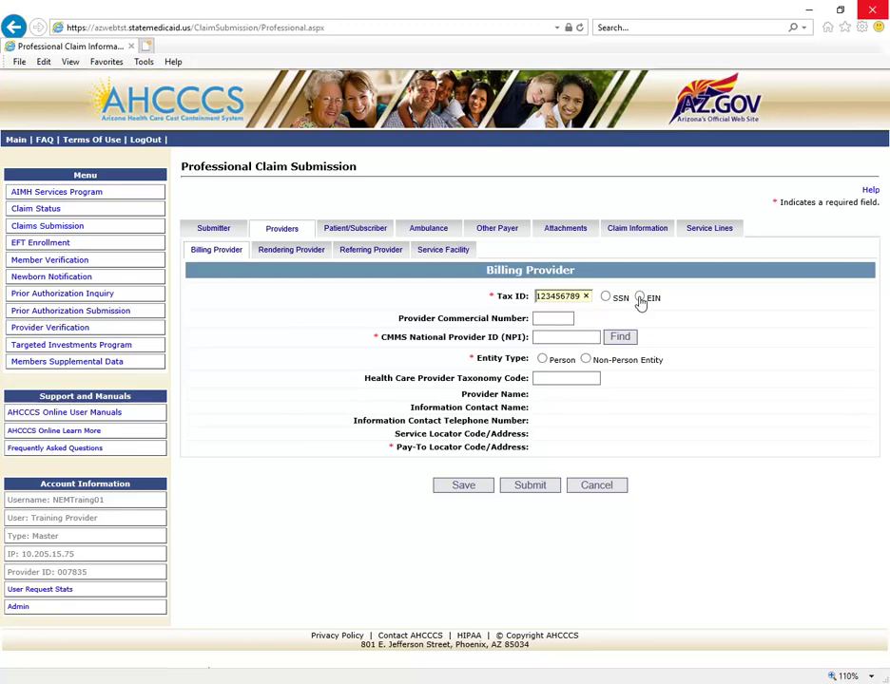
click(639, 298)
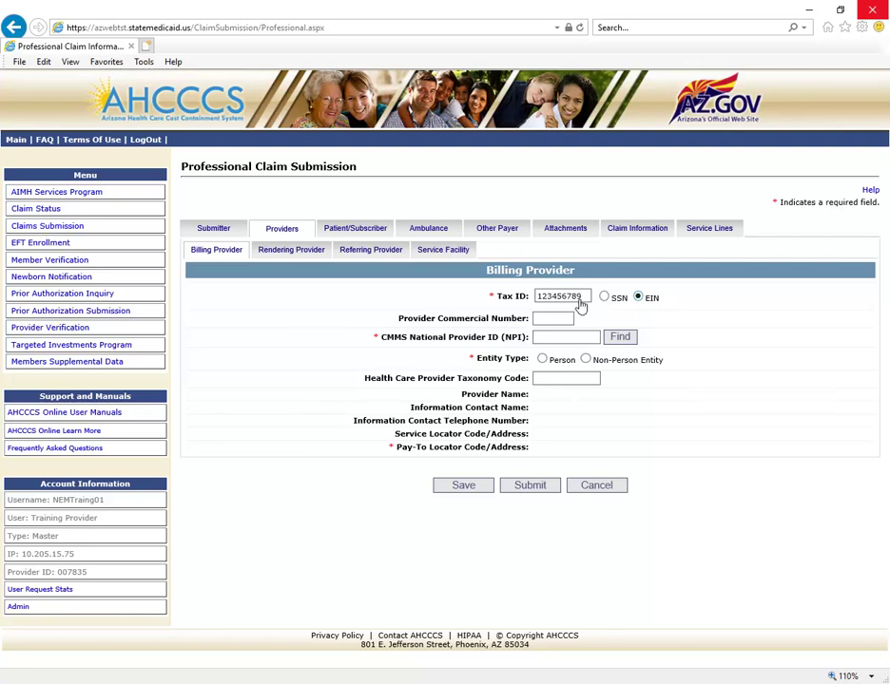
click(538, 323)
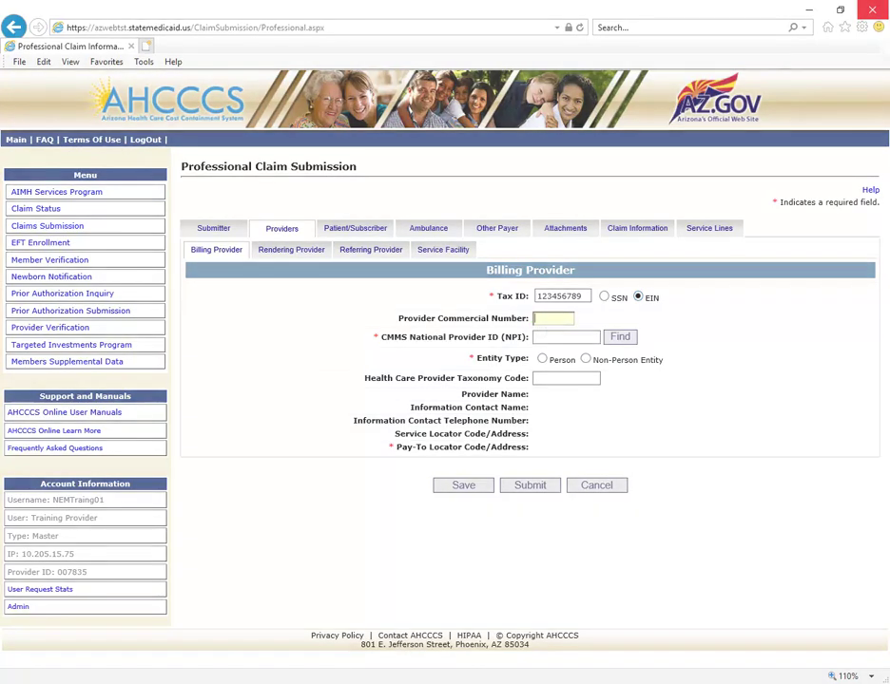
text(007835)
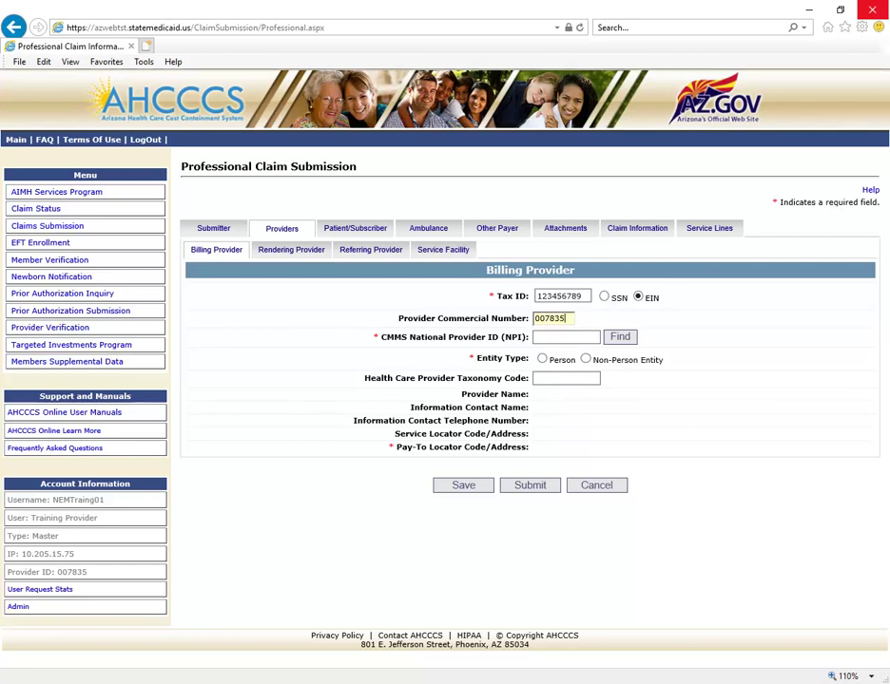
click(586, 362)
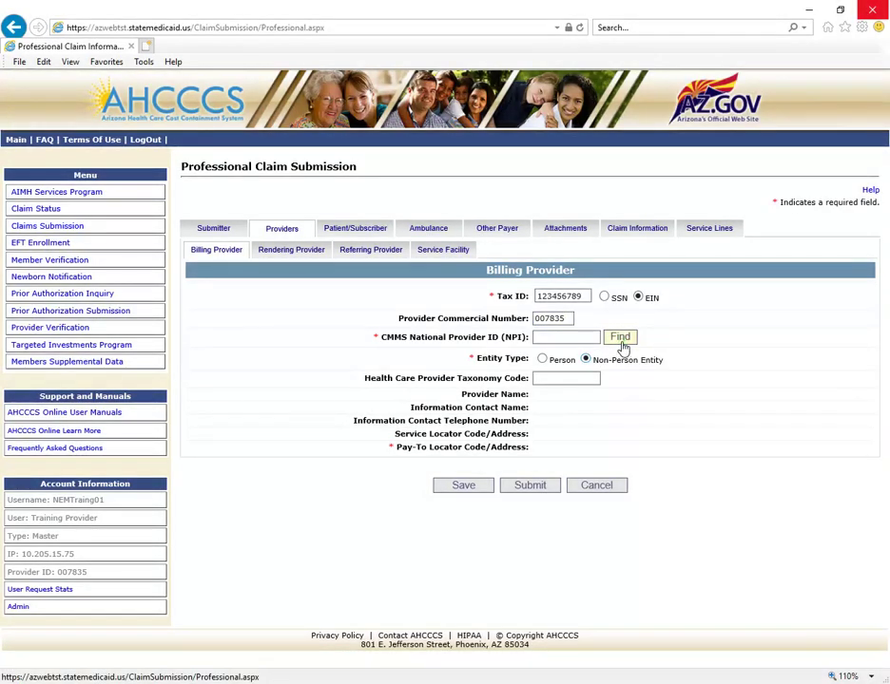
click(620, 342)
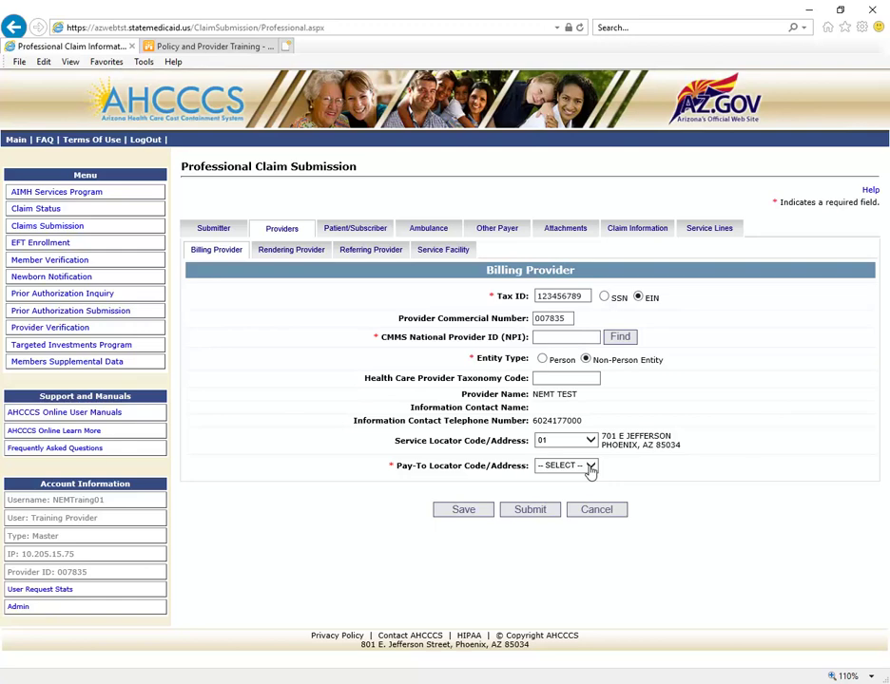
click(590, 468)
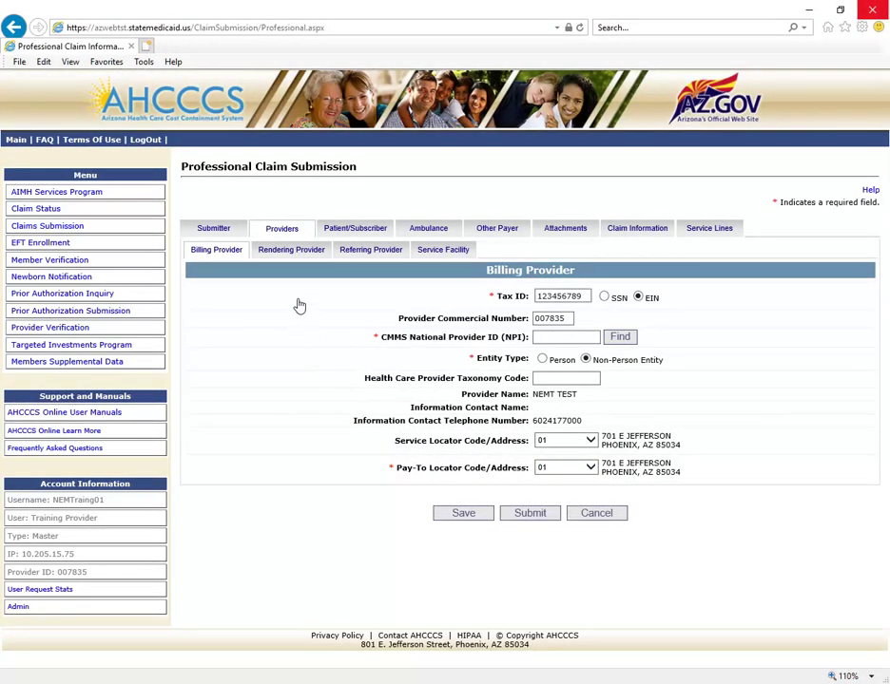
Look up the rendering provider by commercial number as a Non-Person Entity, resolving to NEMT TEST
click(291, 250)
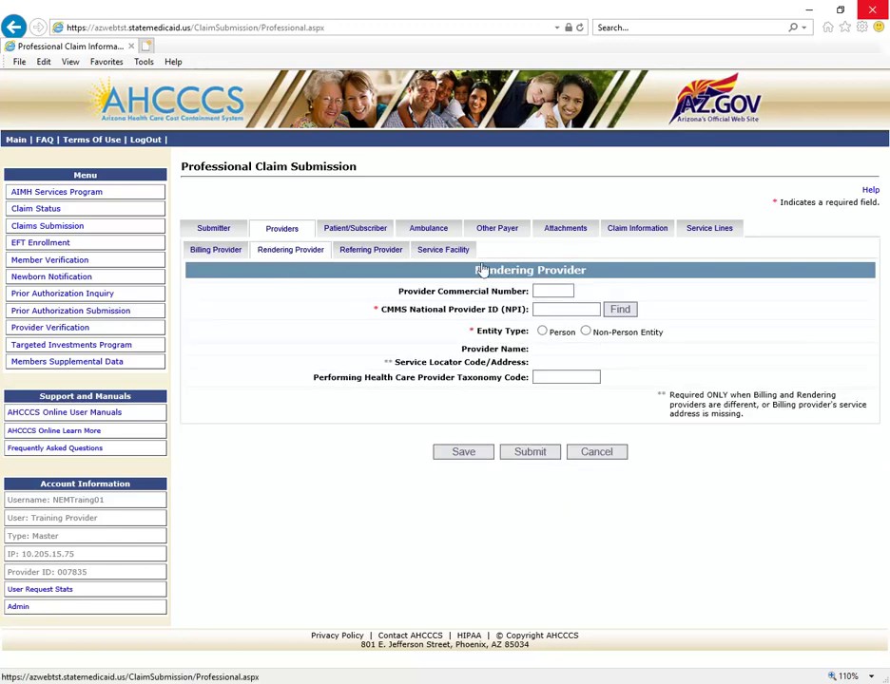
click(538, 292)
text(0)
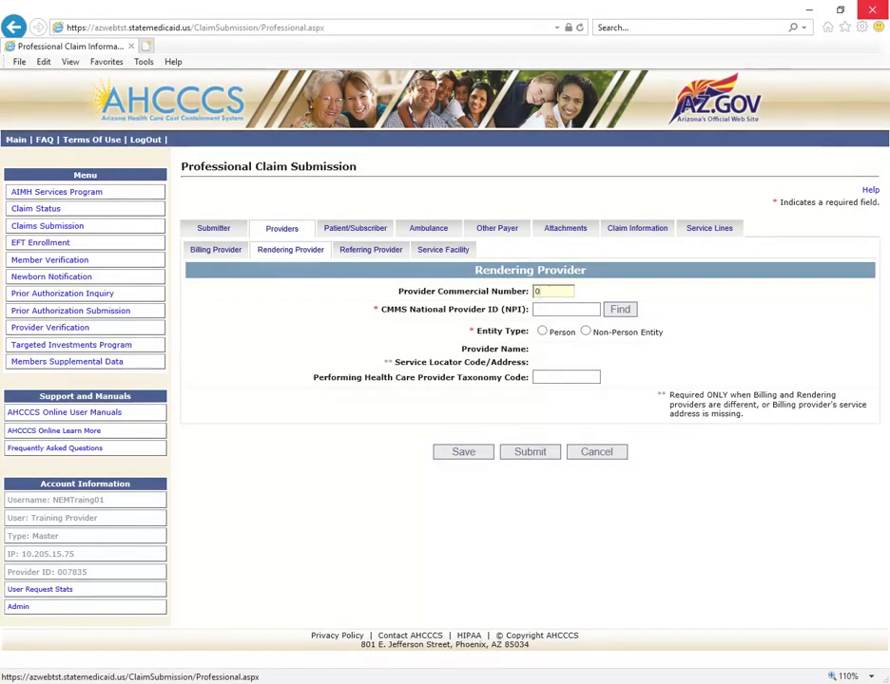
text(07835)
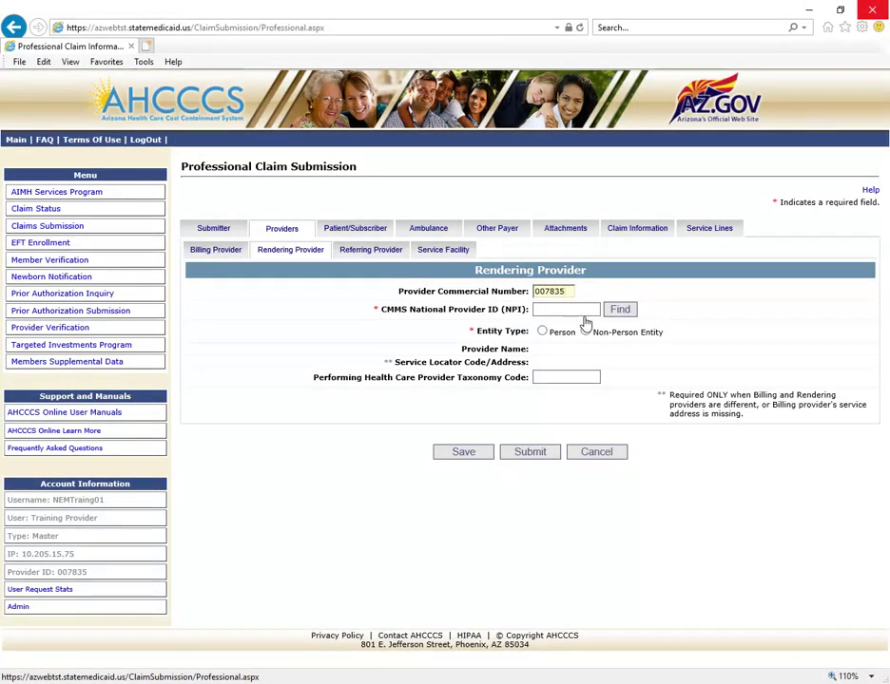
click(586, 333)
click(630, 314)
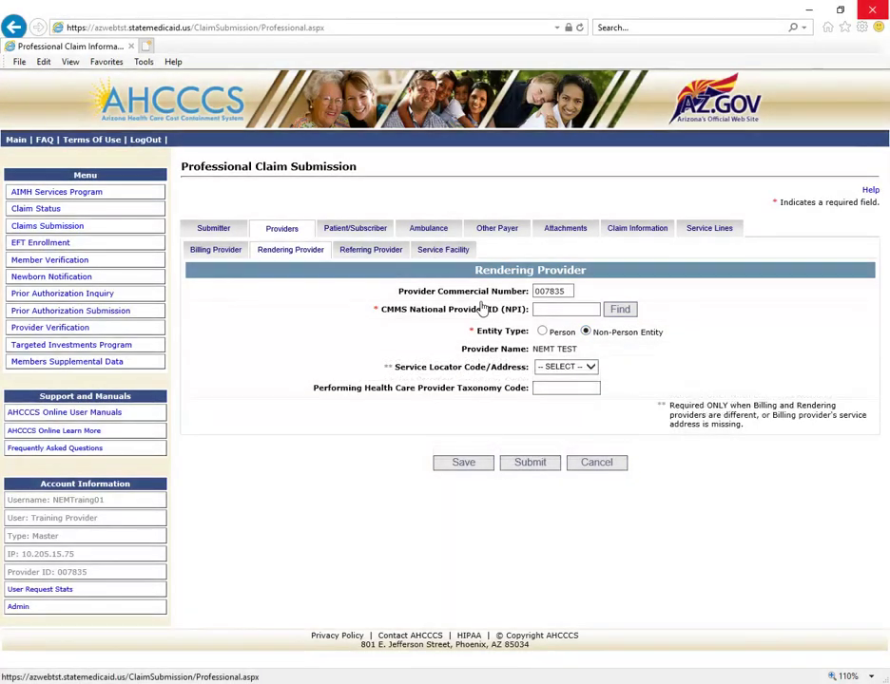
click(369, 237)
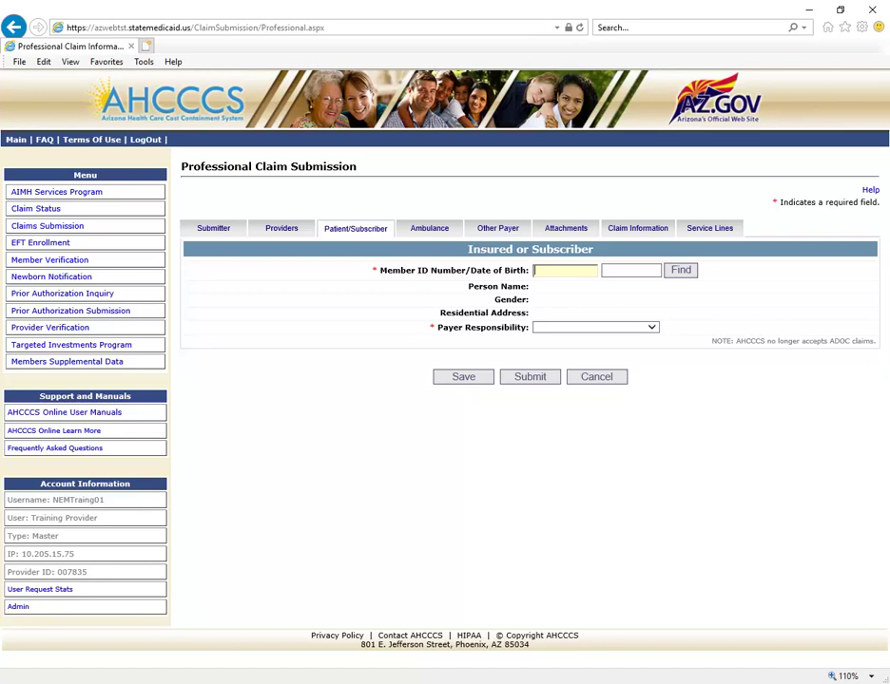
Find the member by member ID and date of birth, with payer responsibility P - Primary
key(Tab)
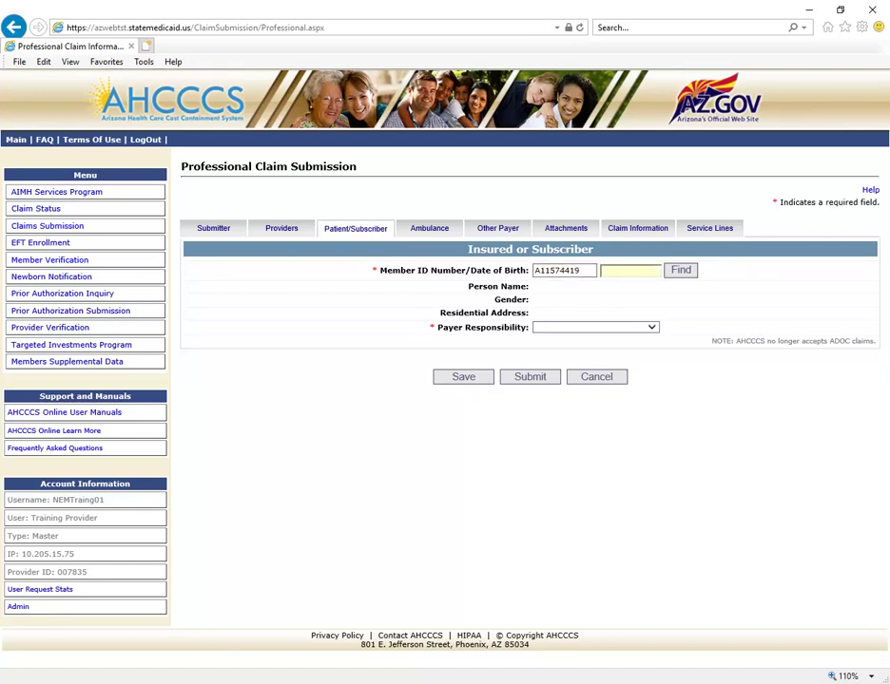
click(681, 273)
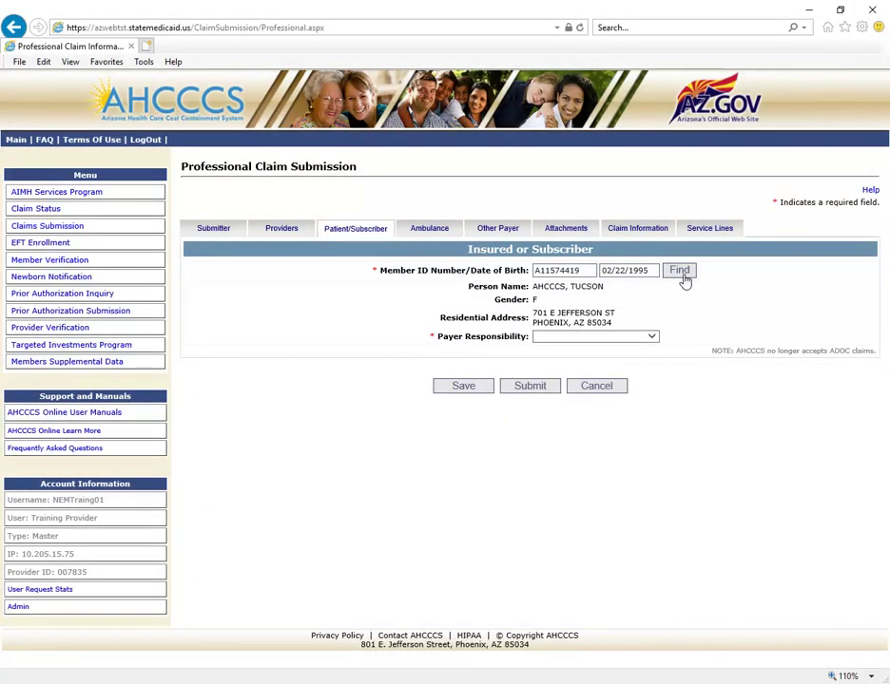
click(652, 339)
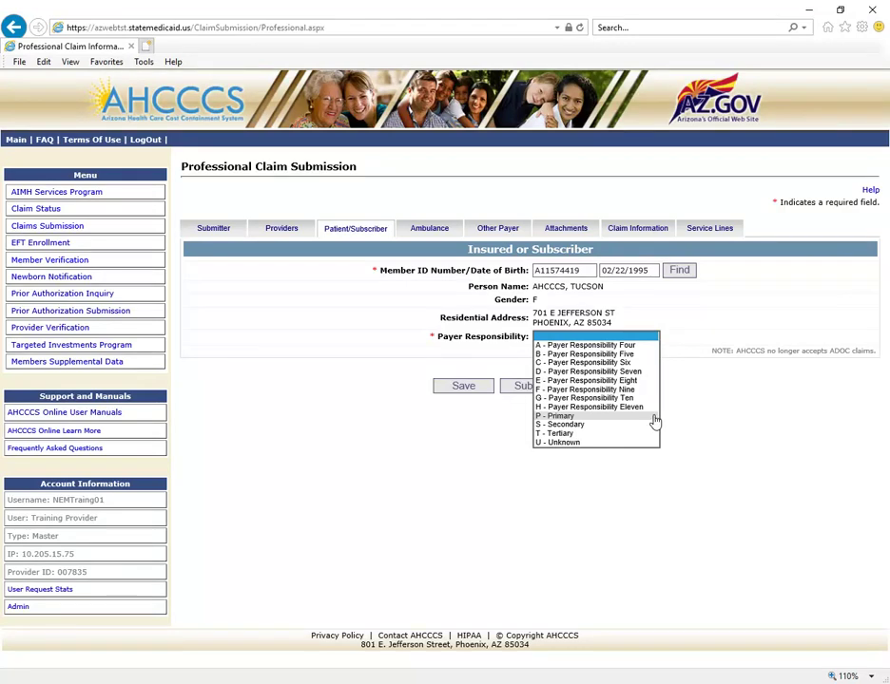
click(652, 418)
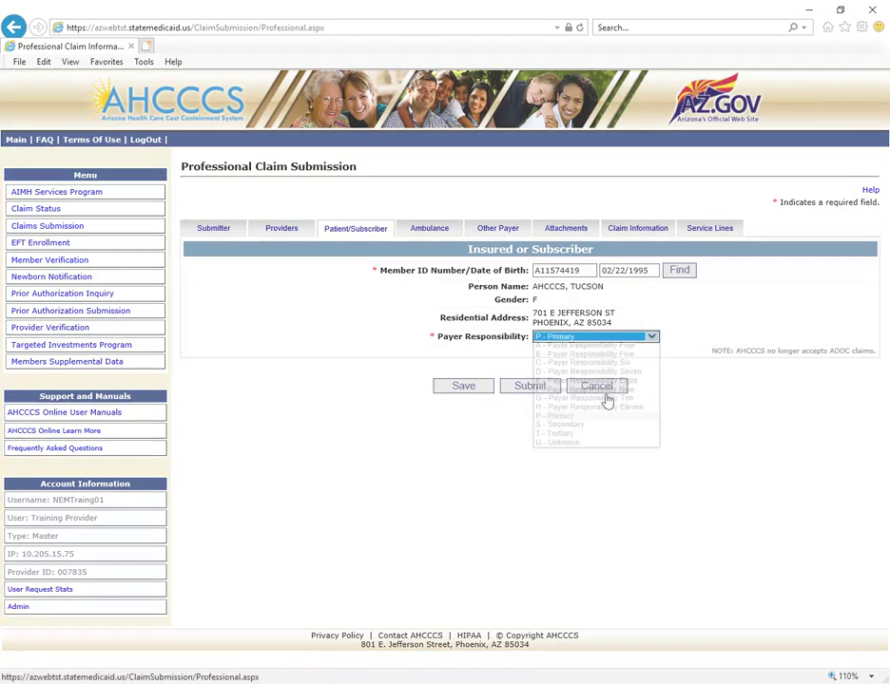
Add attachment 1 as B4 - Referral Form, EL - Electronically Only, and enter its control number
click(568, 230)
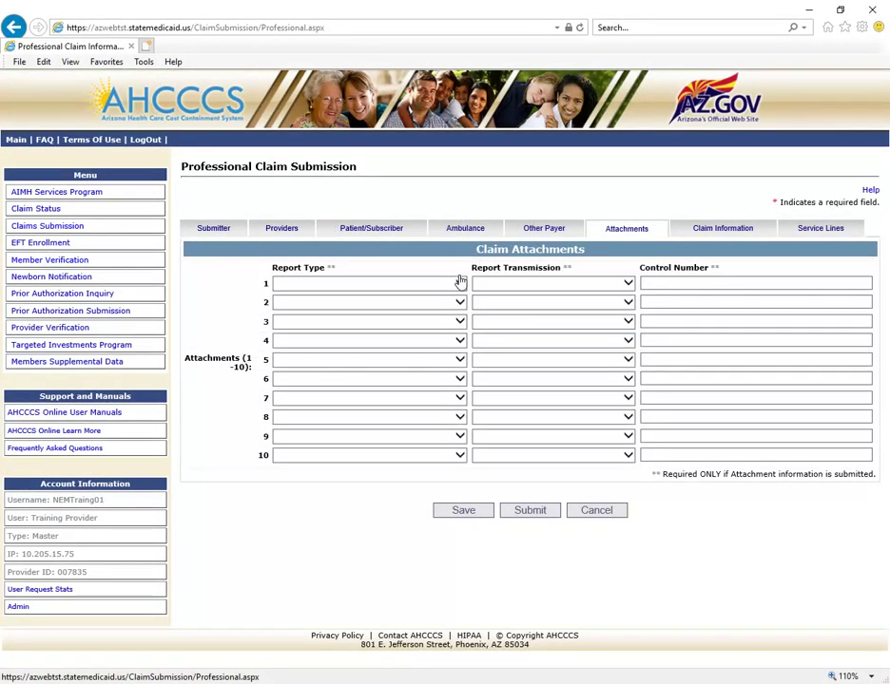
click(459, 286)
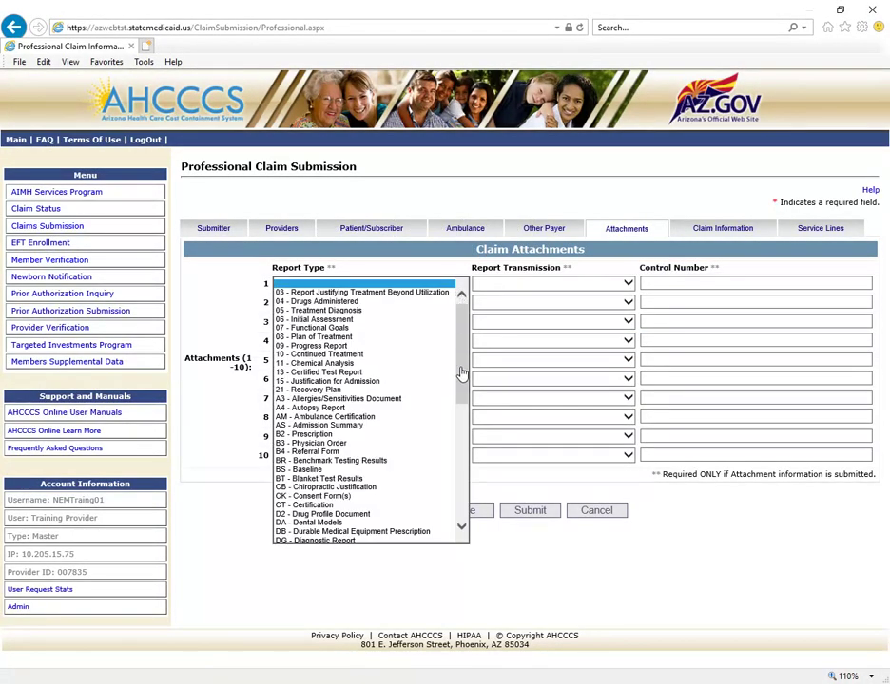
scroll(461, 526, down, 1)
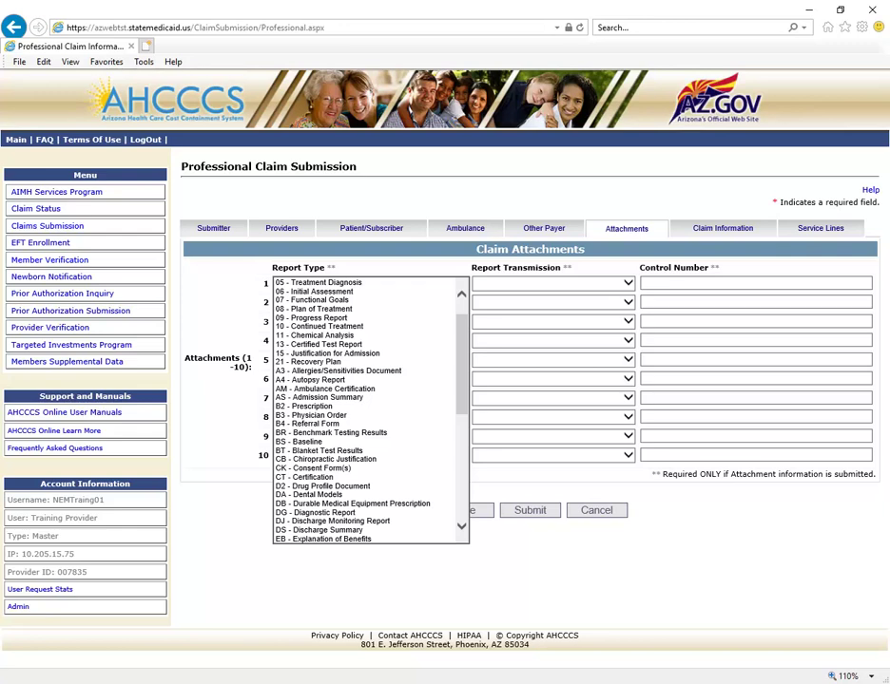
scroll(460, 526, down, 3)
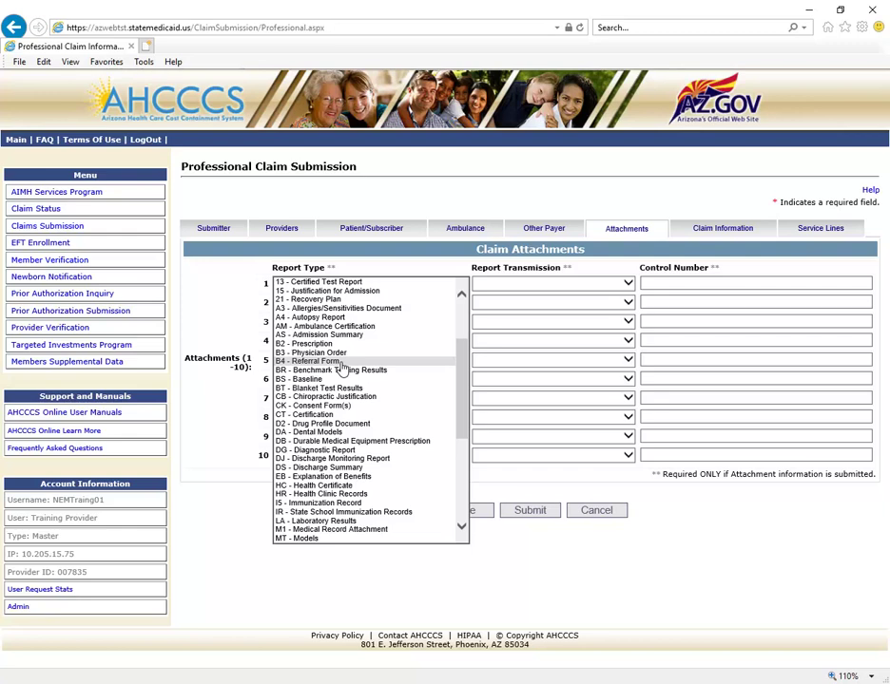
click(340, 364)
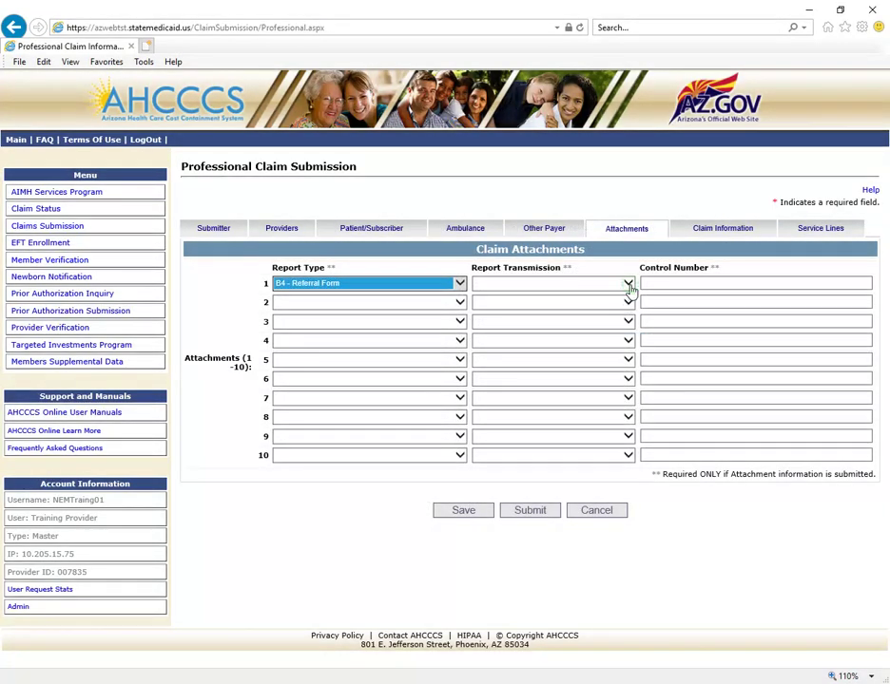
click(628, 285)
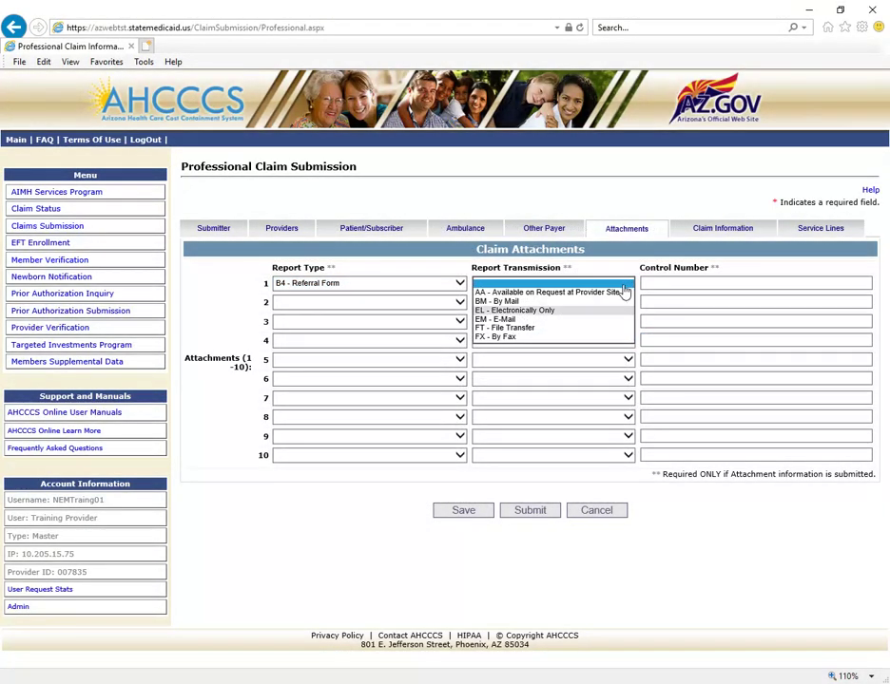
click(595, 310)
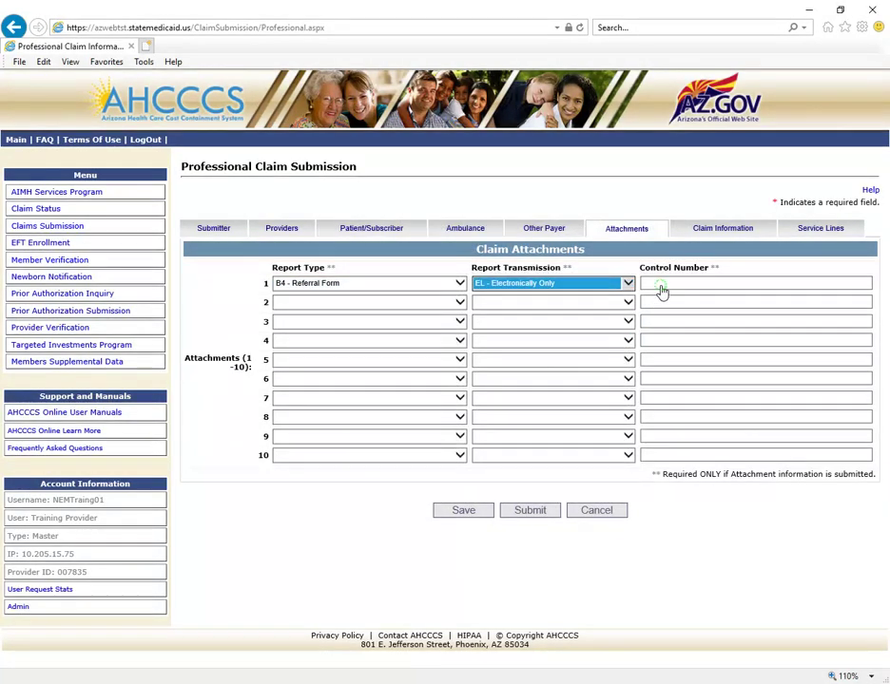
click(661, 287)
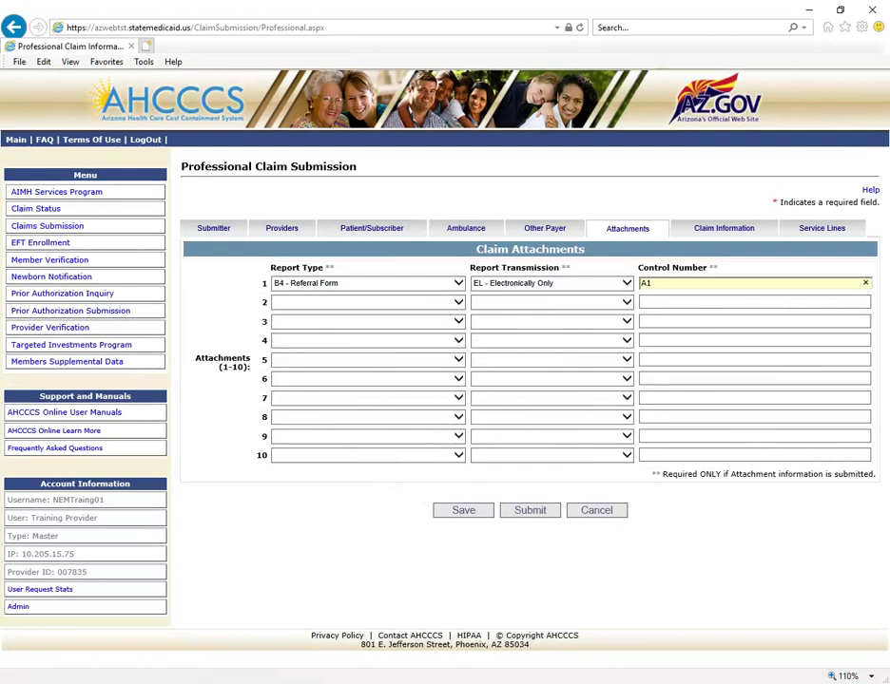
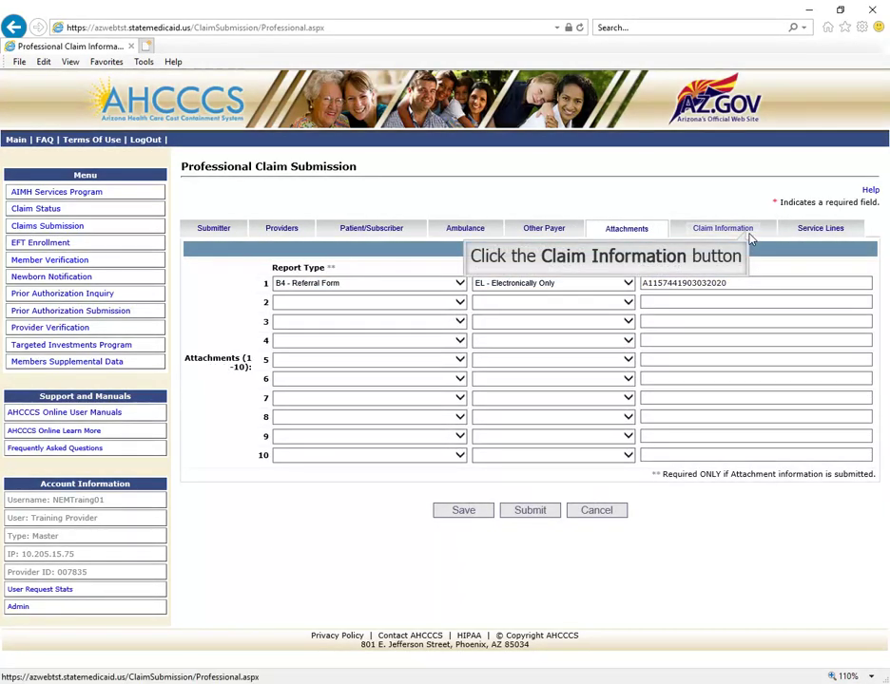
Enter the patient control number; set signature Yes, Assigned, benefits Yes and Informed Consent
click(747, 234)
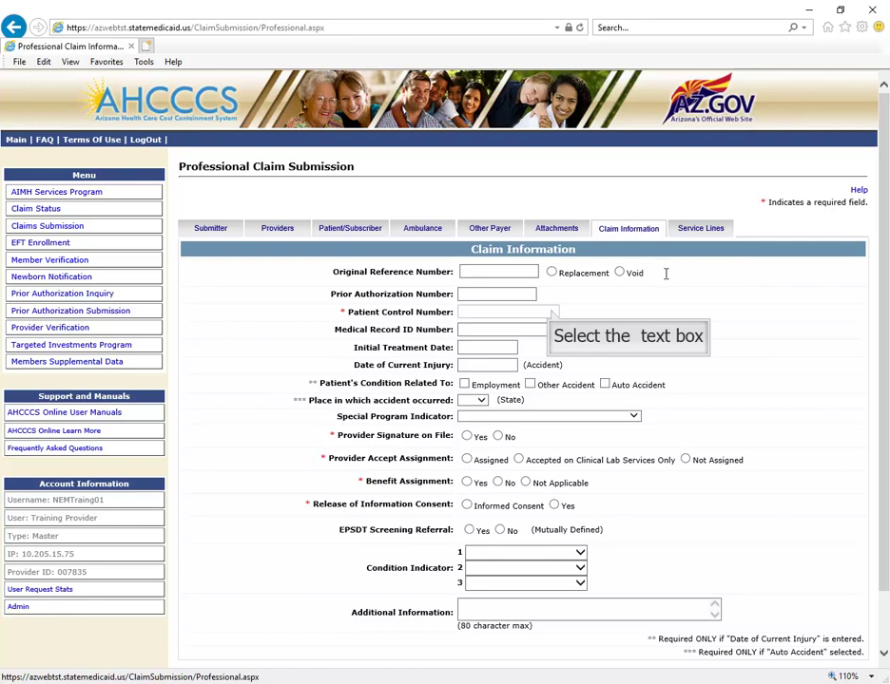
click(551, 311)
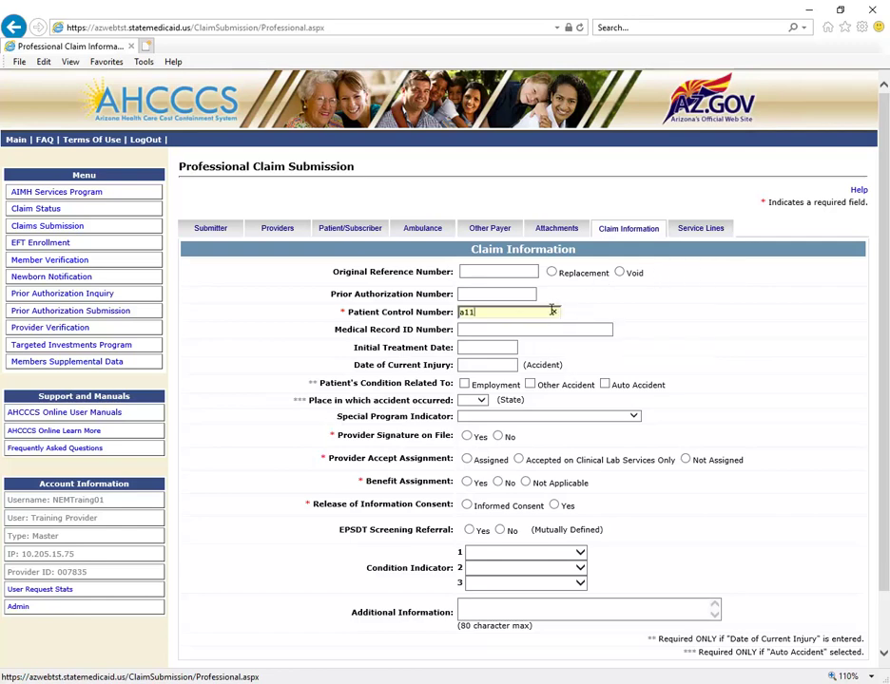
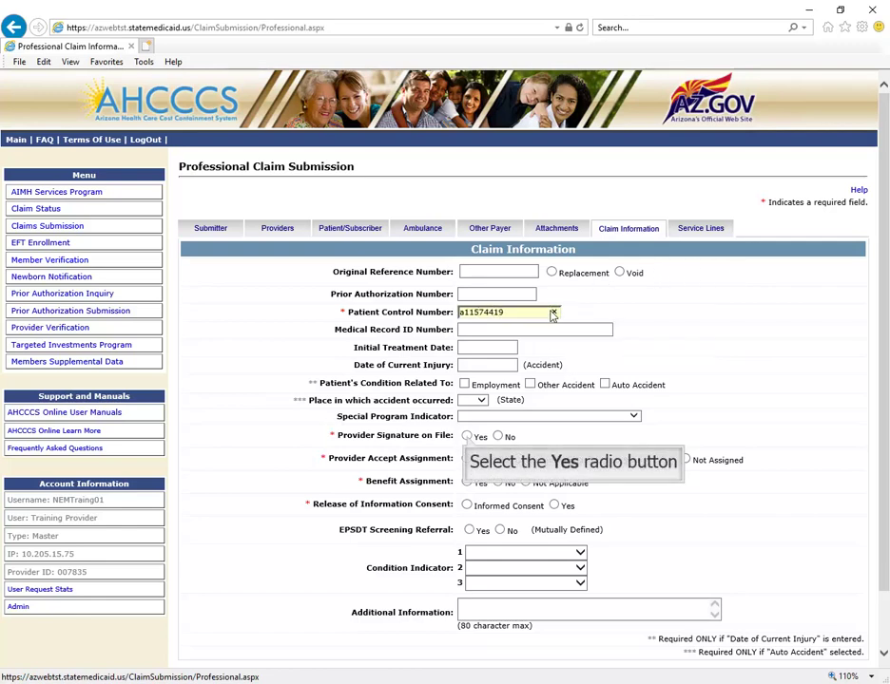
click(466, 437)
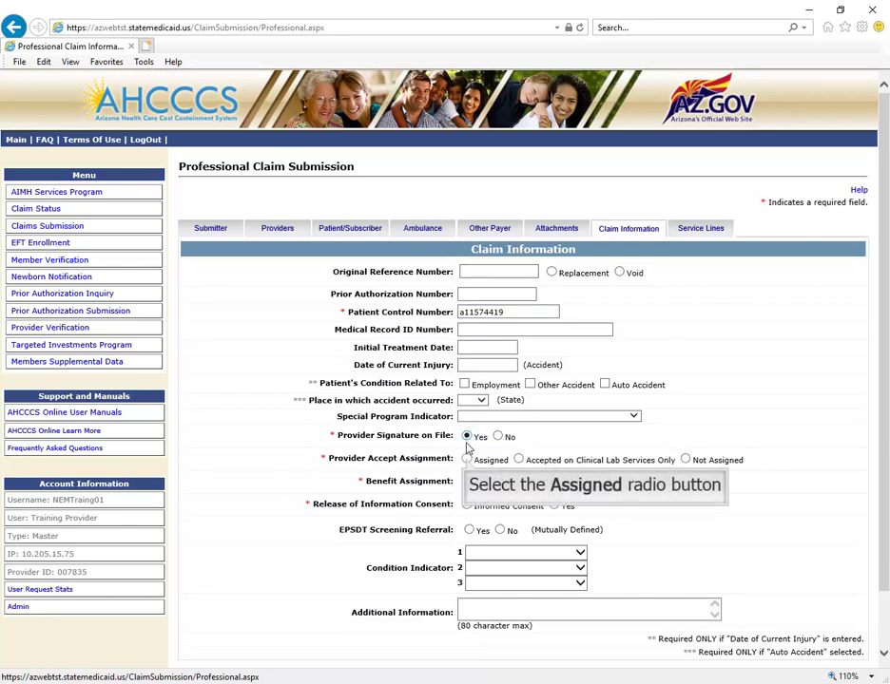
click(467, 461)
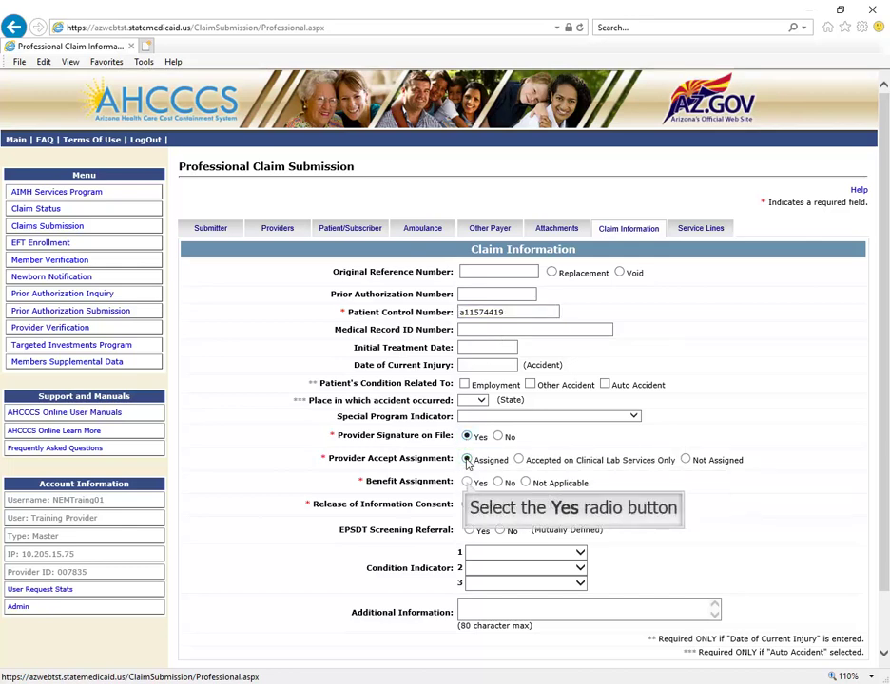
click(467, 484)
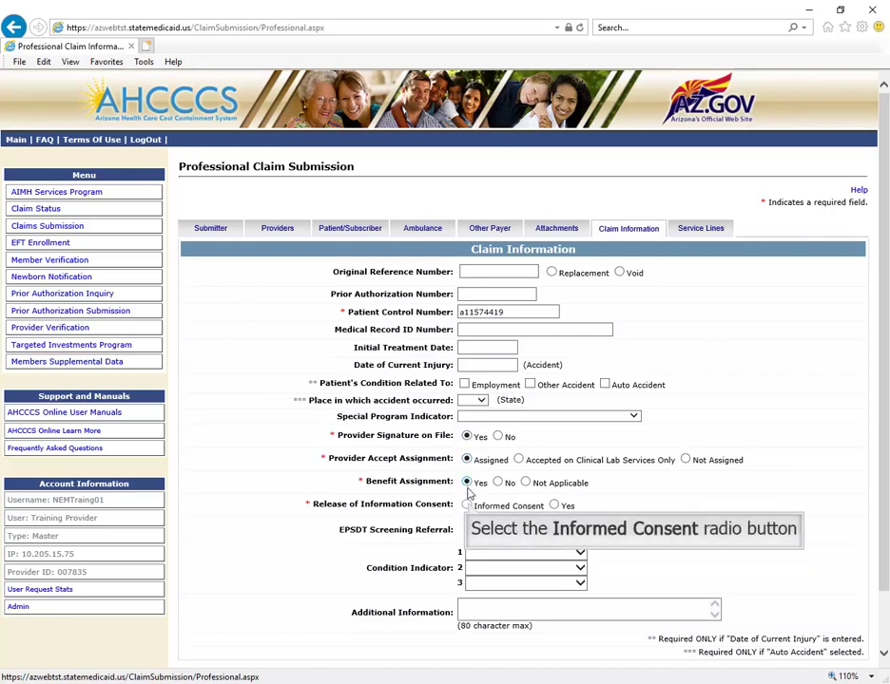
click(467, 506)
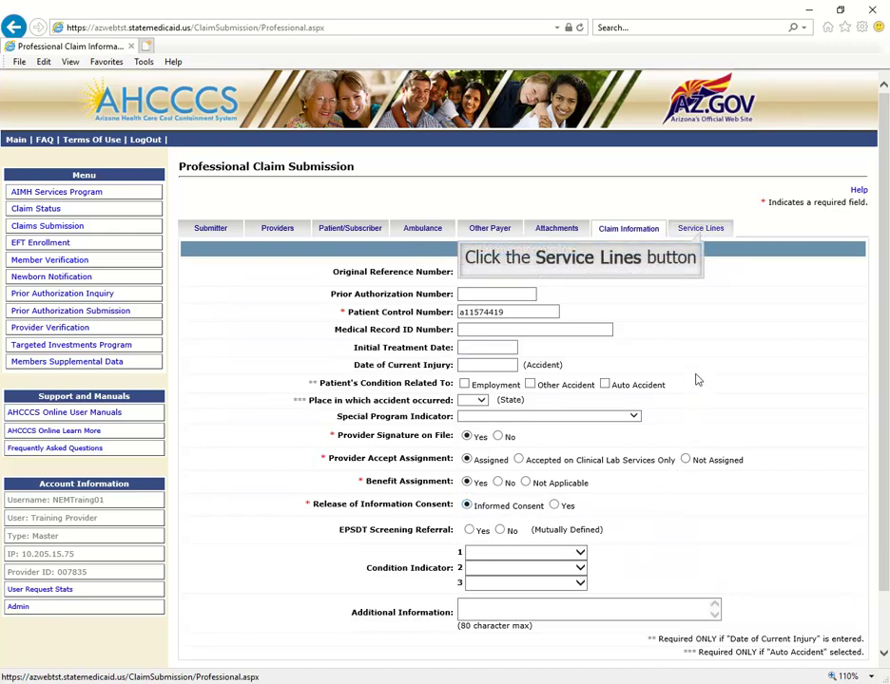
On the Service Lines tab, select ICD-10 and enter diagnosis codes F99 and F10
click(703, 232)
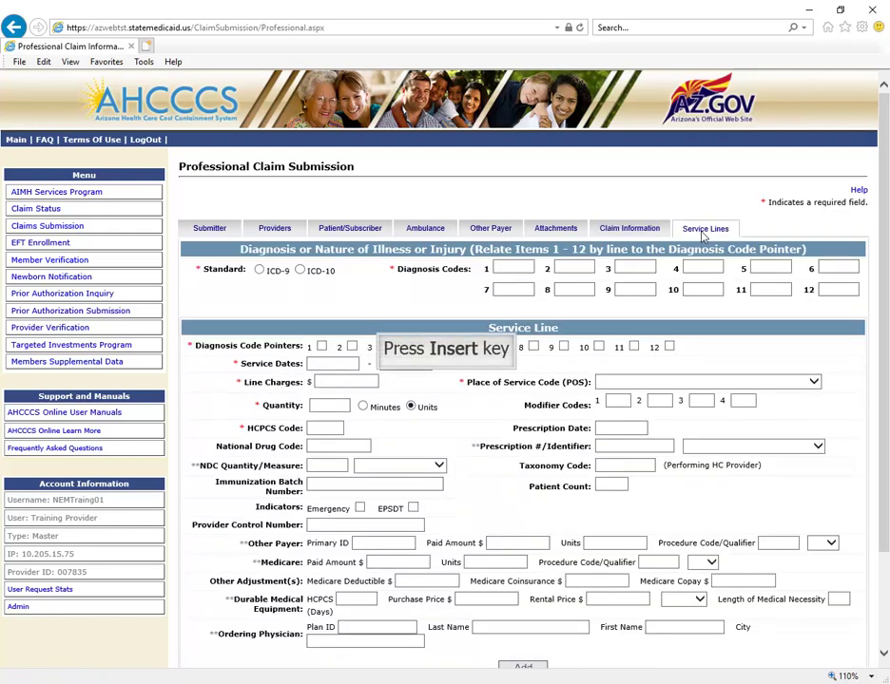
key(ctrl+0)
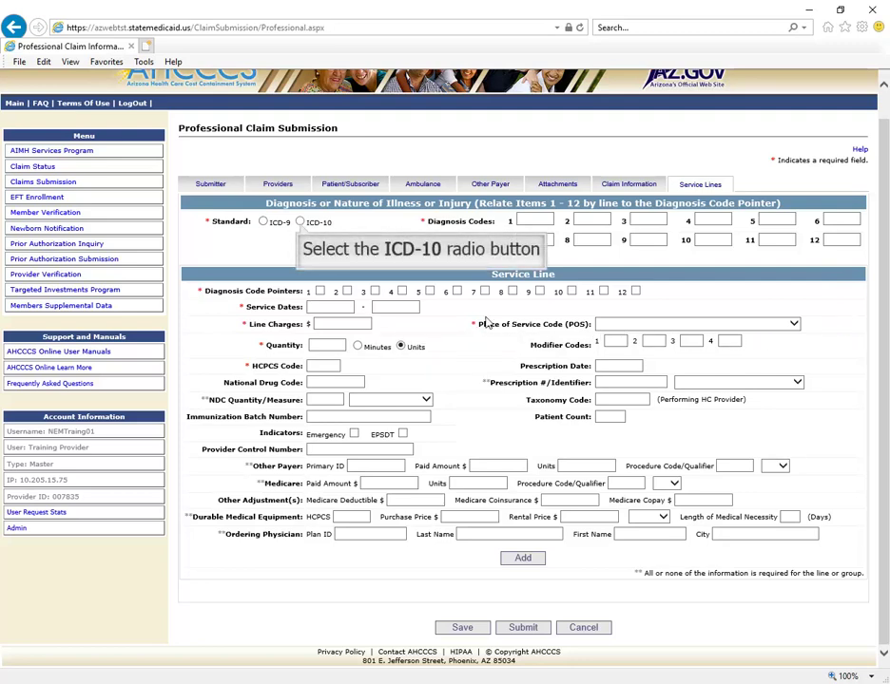
click(299, 223)
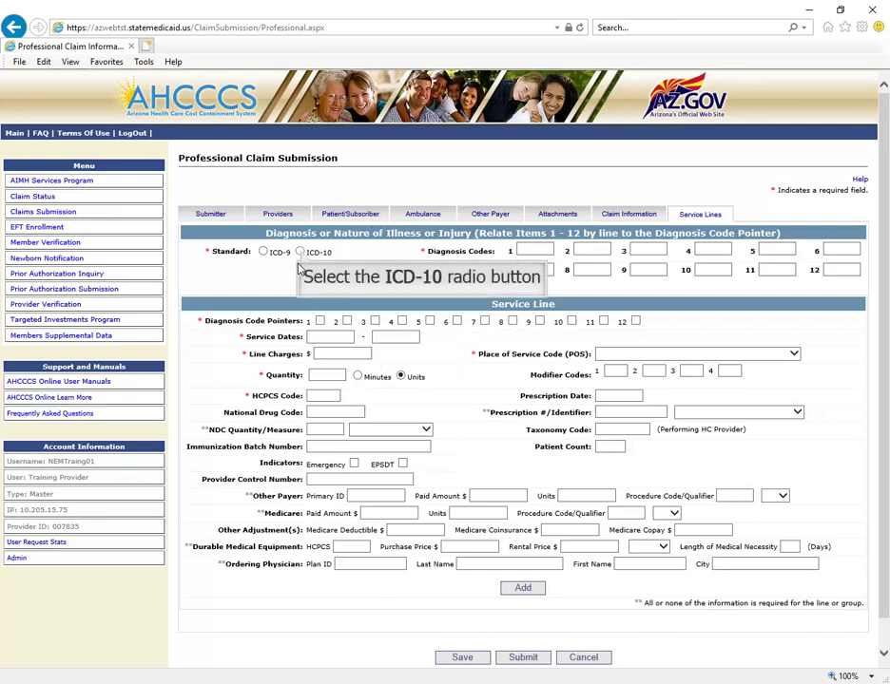
click(299, 252)
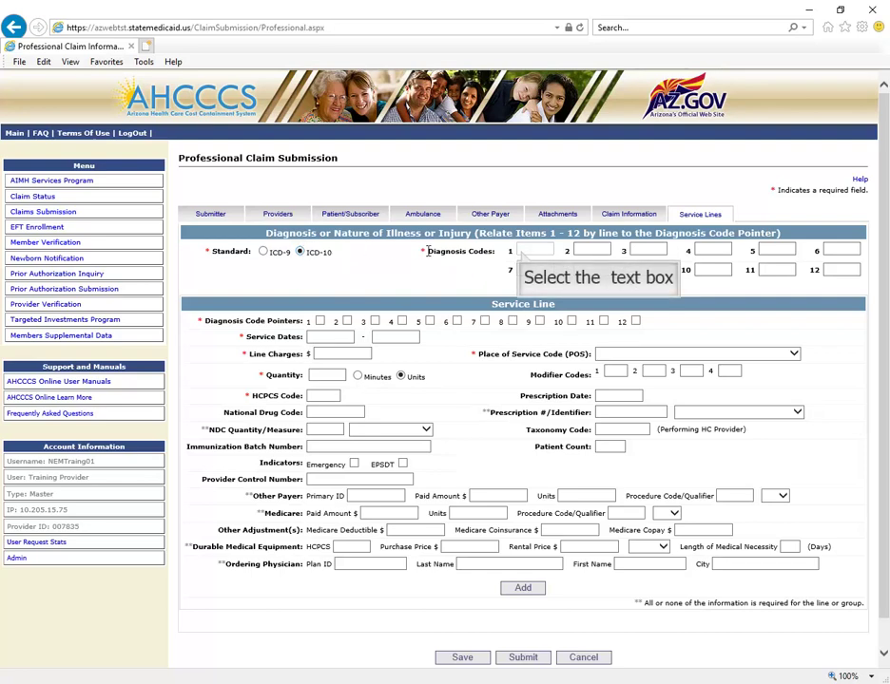
click(521, 251)
text(F9)
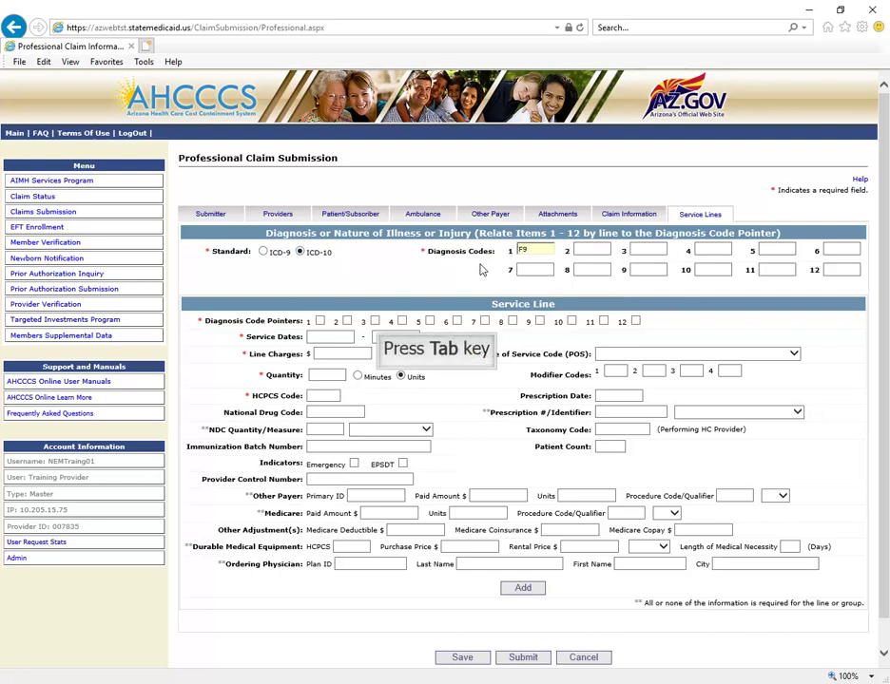
text(9)
key(Tab)
text(F10)
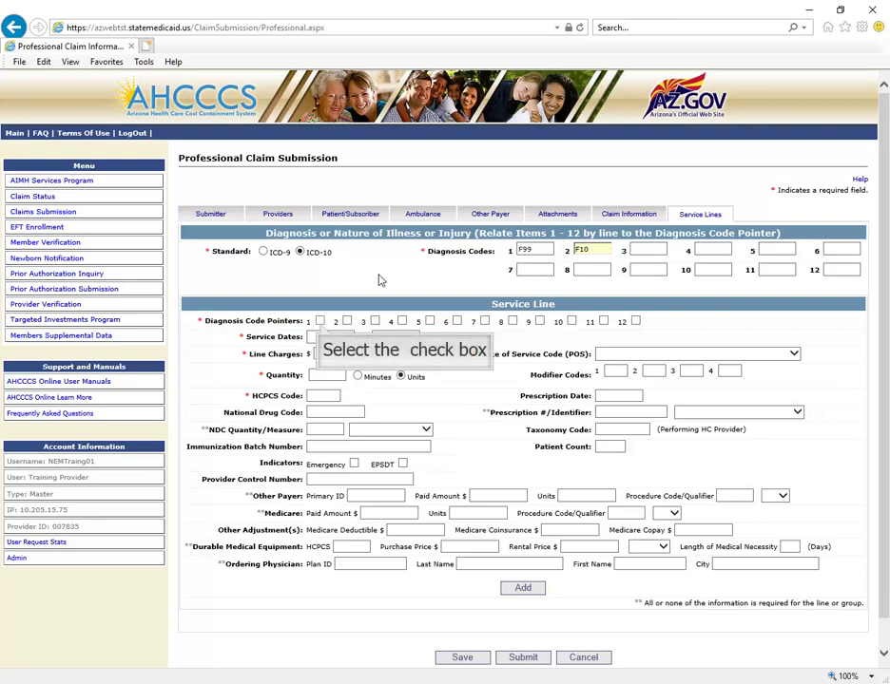
Fill line 1 with pointers 1 and 2, dates 03/03/2020, charges 20.00, quantity 2, HCPCS A0120
click(321, 322)
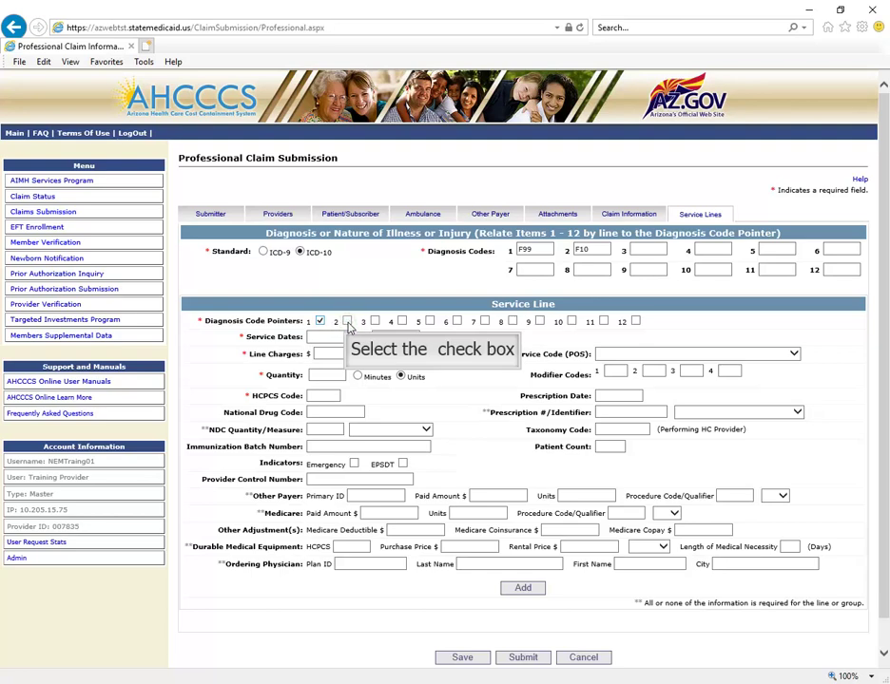
click(347, 323)
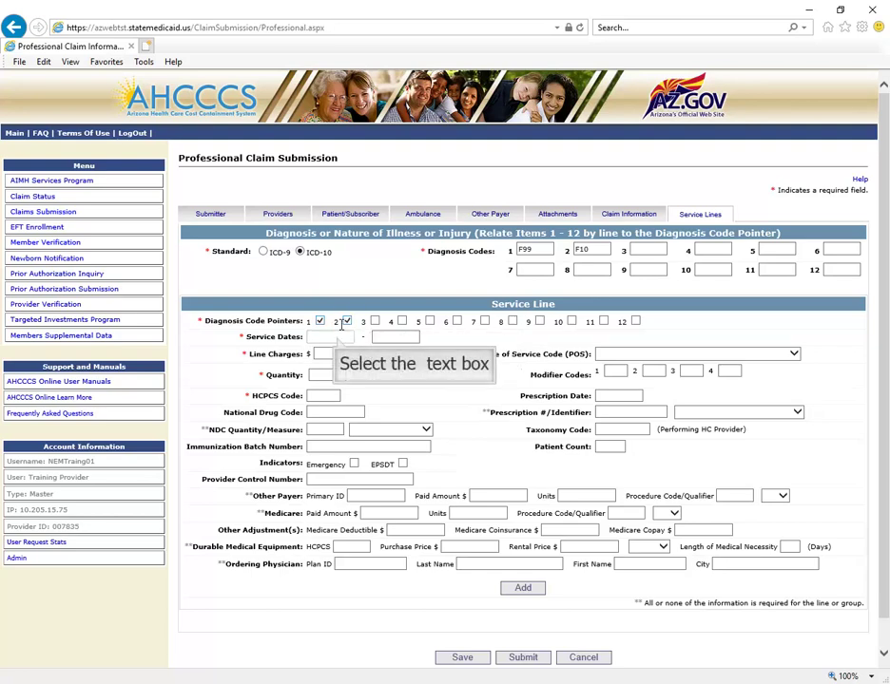
click(337, 338)
text(03/03/)
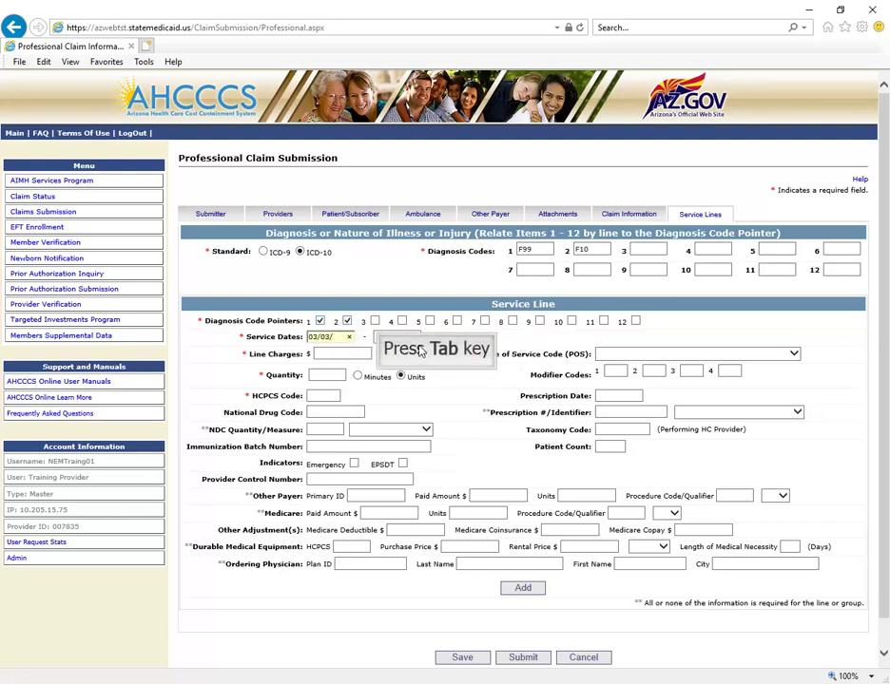
text(2020)
key(Tab)
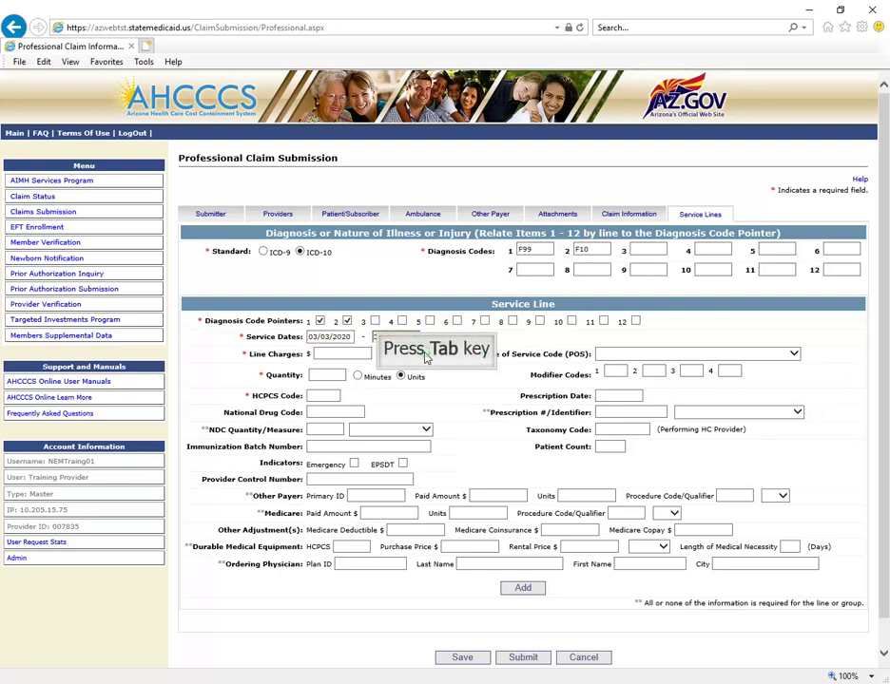
key(Tab)
text(20.00)
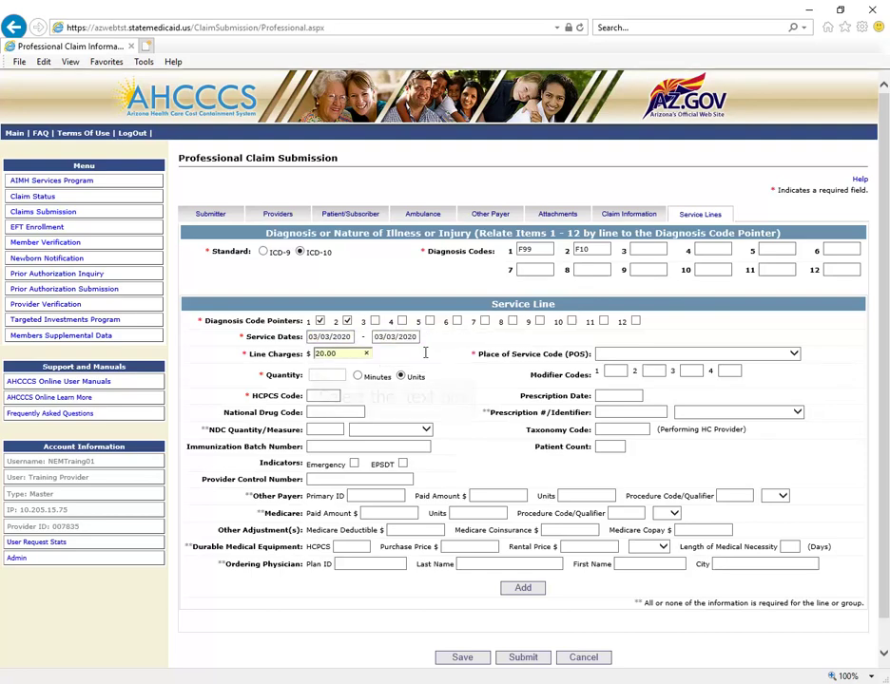
click(318, 375)
text(2)
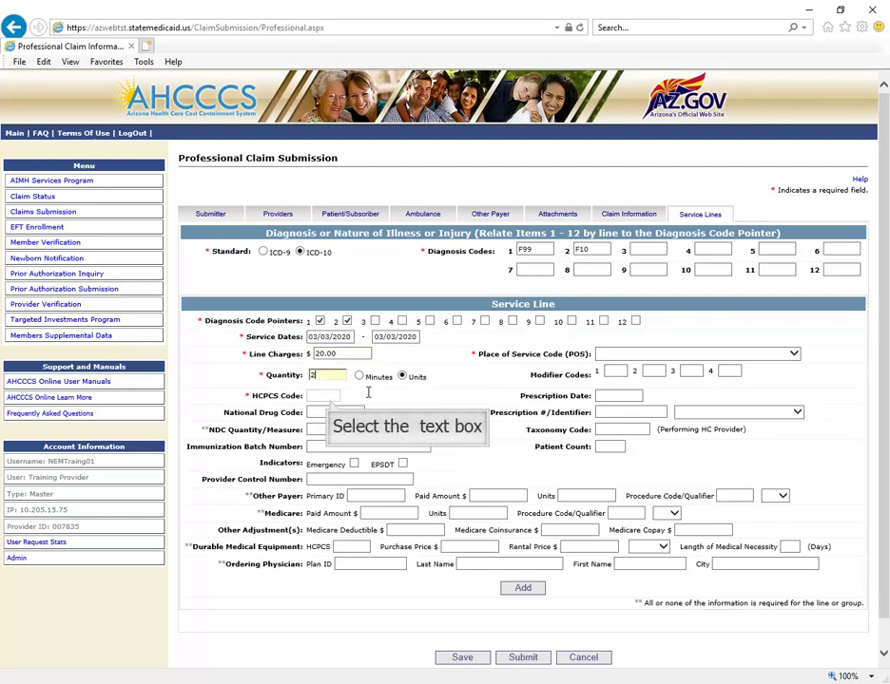
click(329, 397)
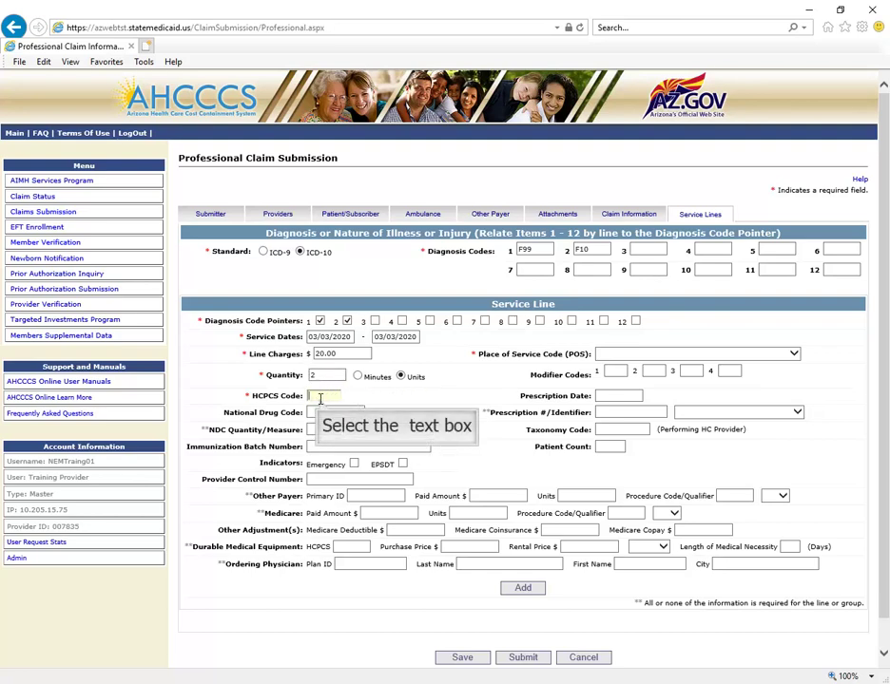
text(A0120)
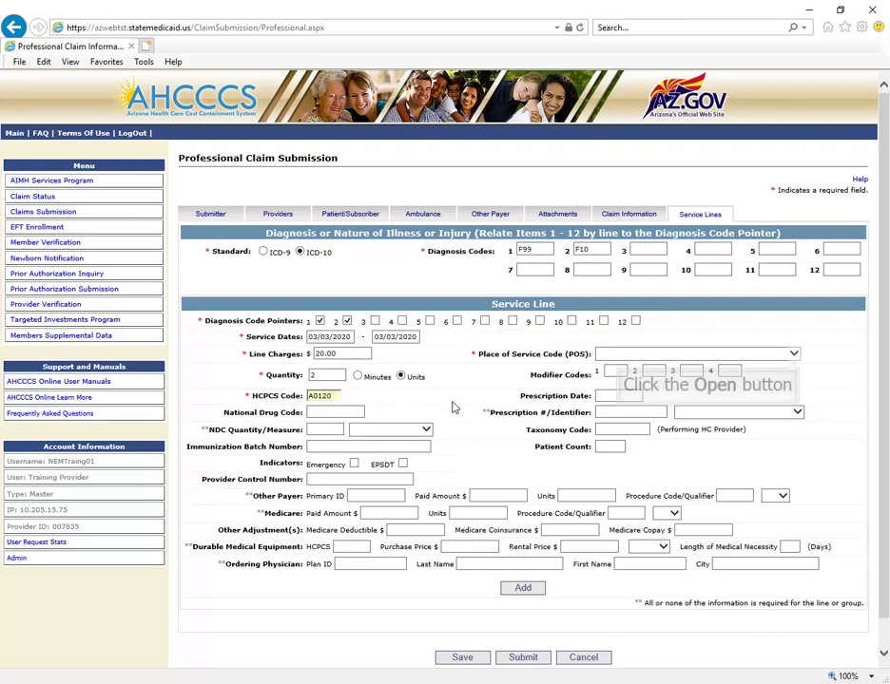
Choose place of service '99 - OTHER UNLISTED FACILITY' for line 1 and add the line
click(794, 355)
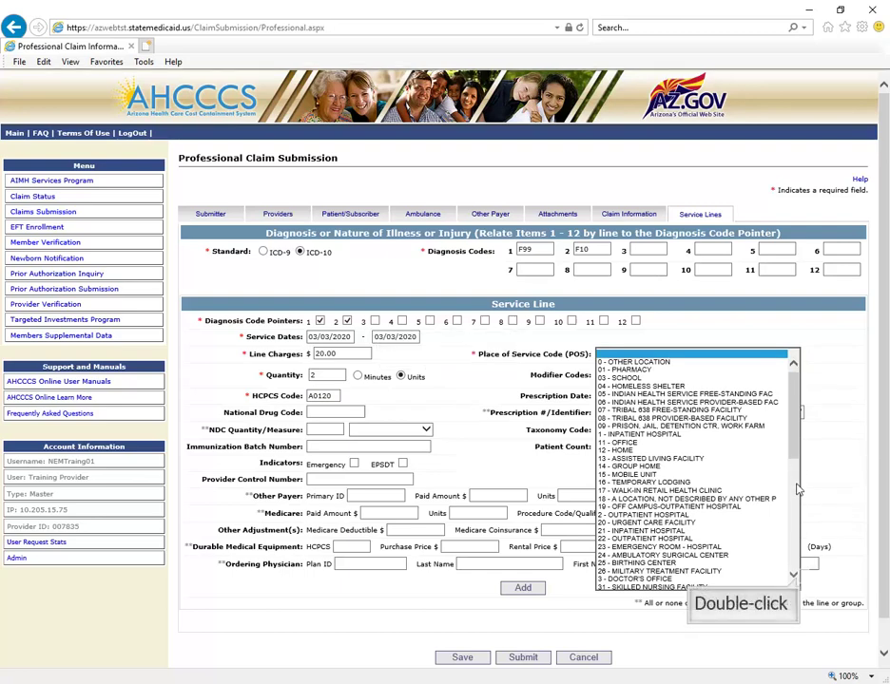
double_click(793, 576)
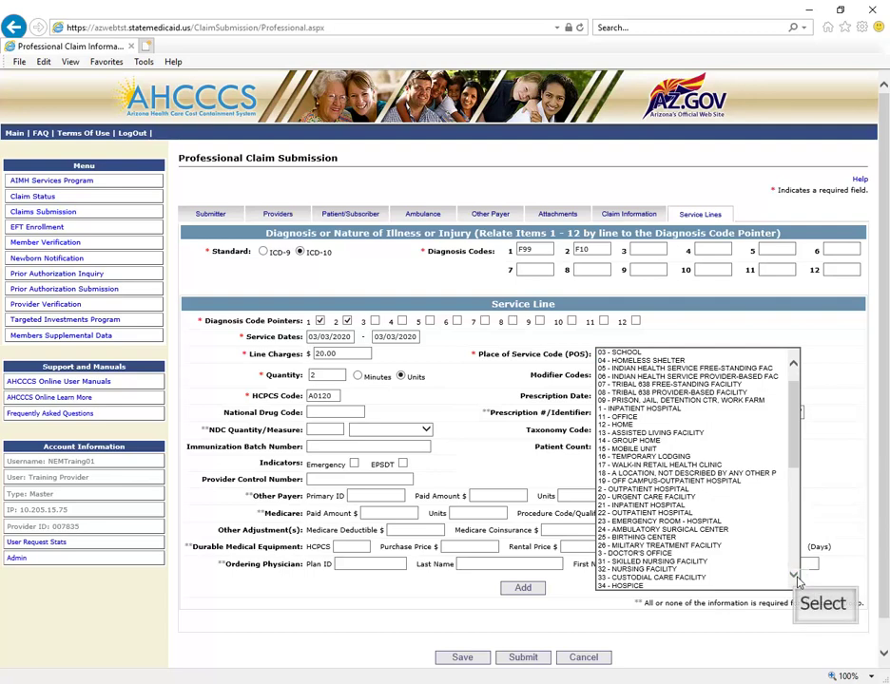
click(793, 576)
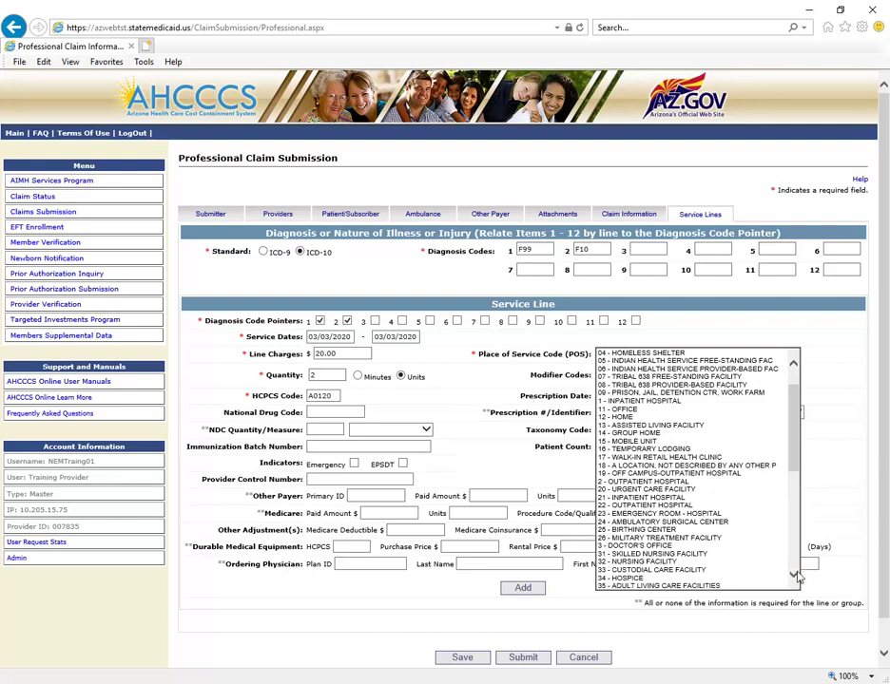
drag(797, 465, 802, 571)
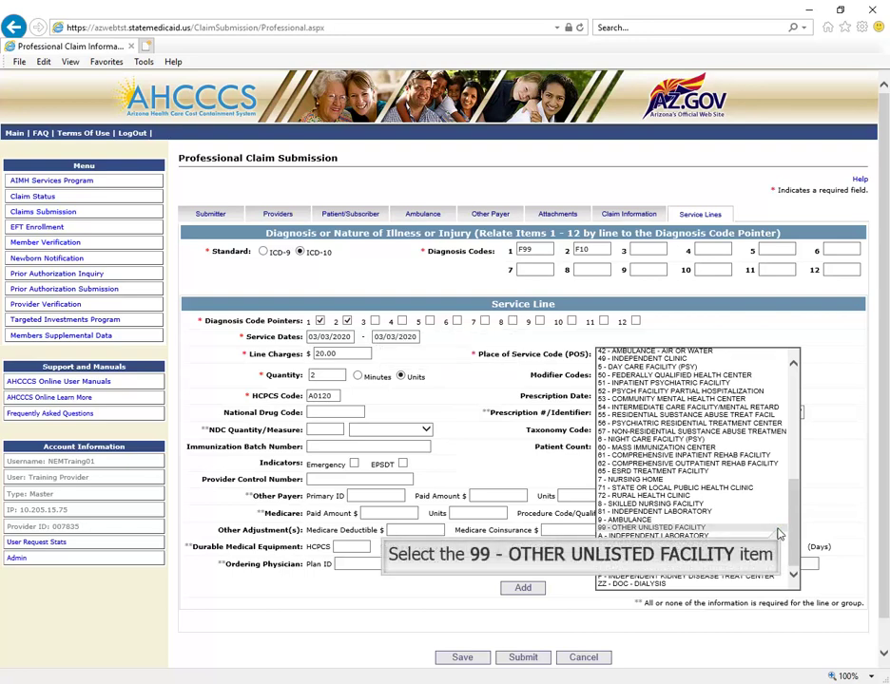
click(777, 529)
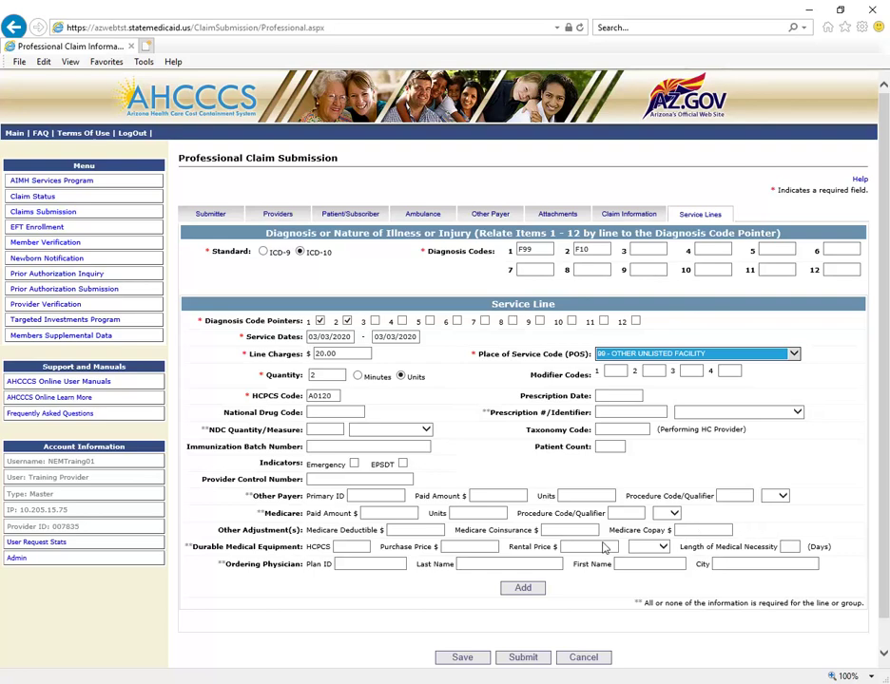
click(523, 588)
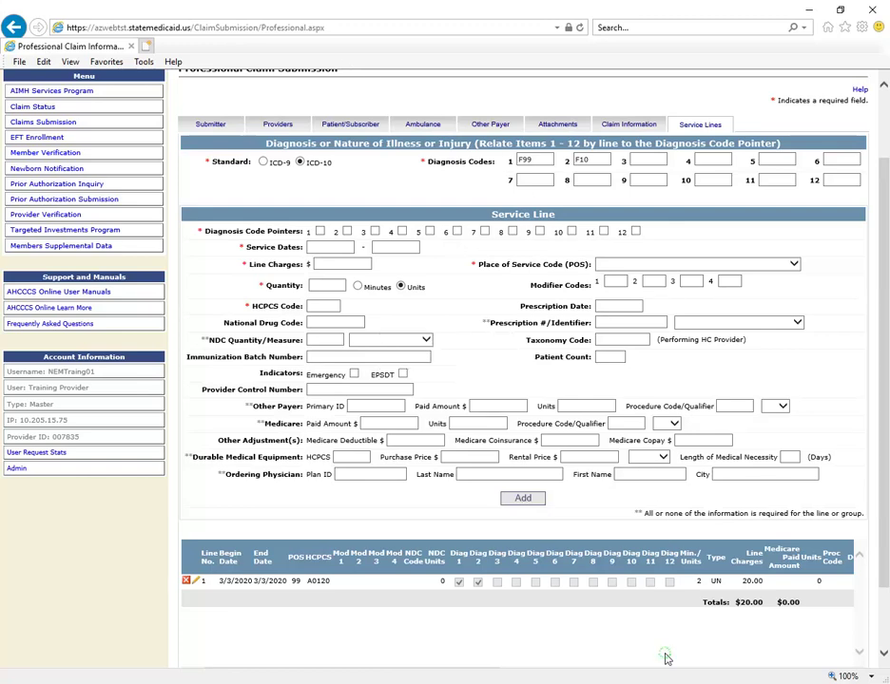
Add diagnosis code R6889 and link the new line to diagnoses 1, 2 and 3
key(ctrl+minus)
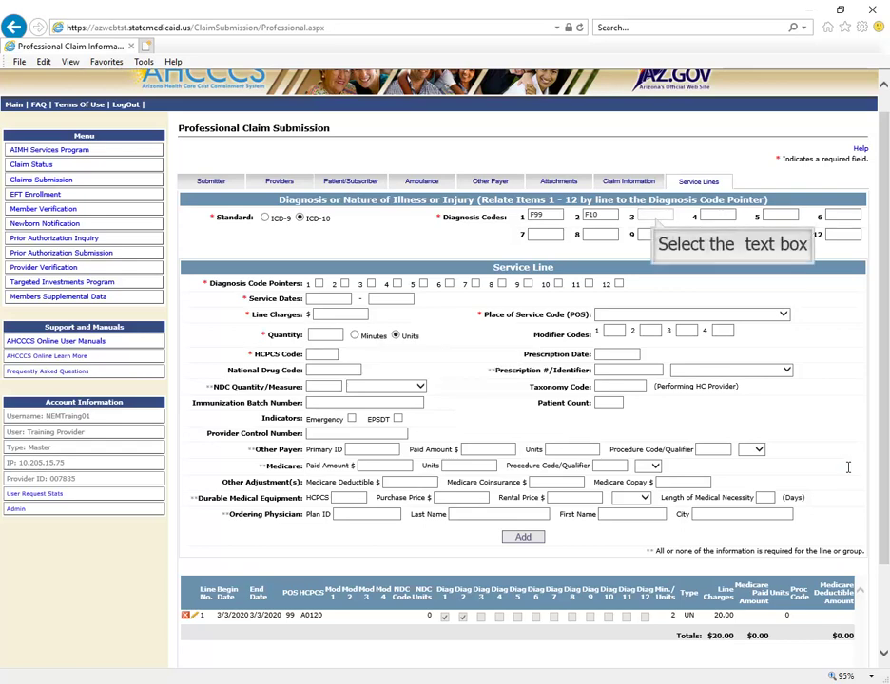
click(655, 216)
text(R6889)
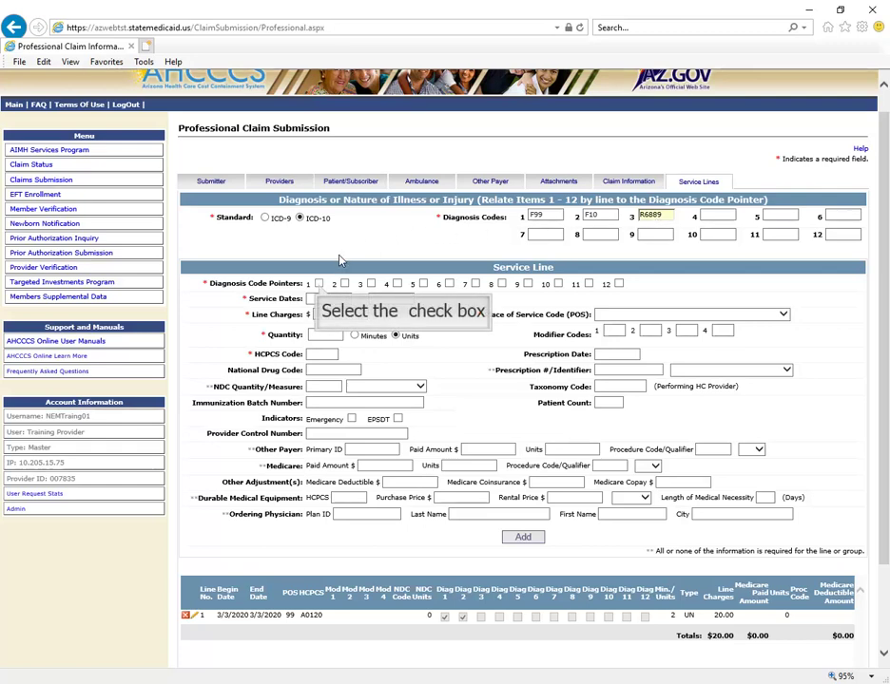
click(319, 284)
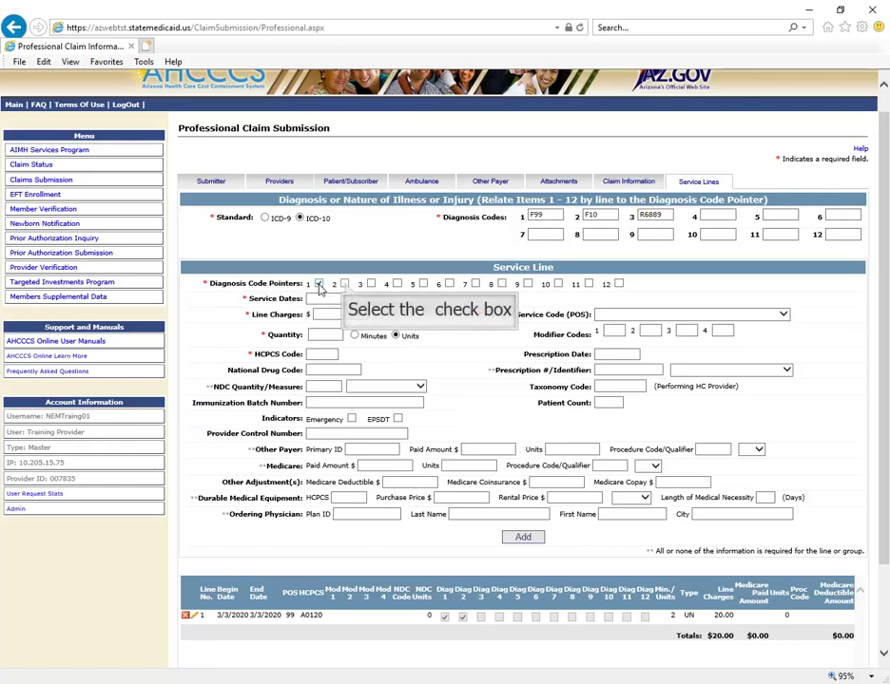
click(345, 285)
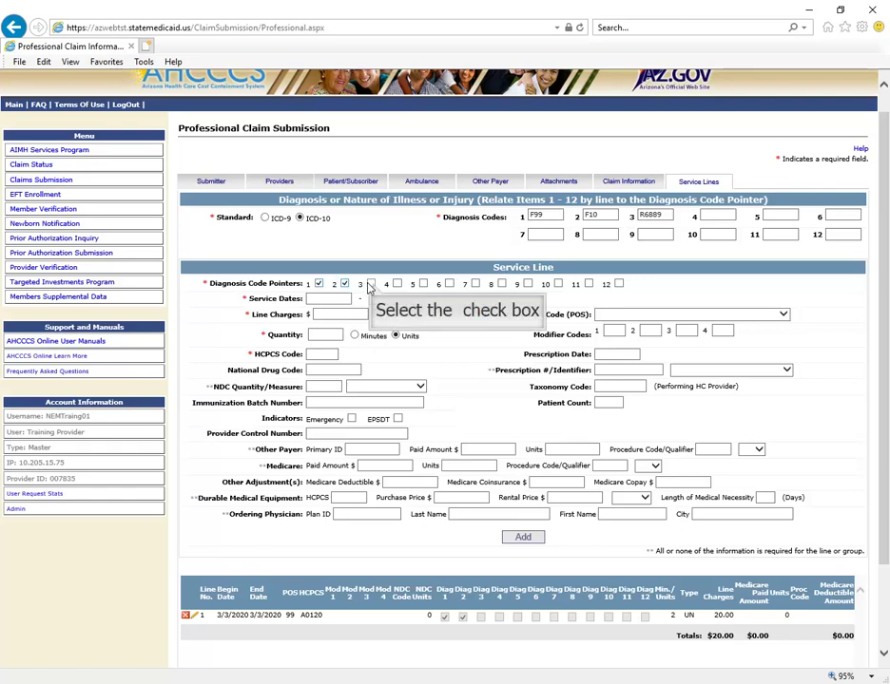
click(371, 284)
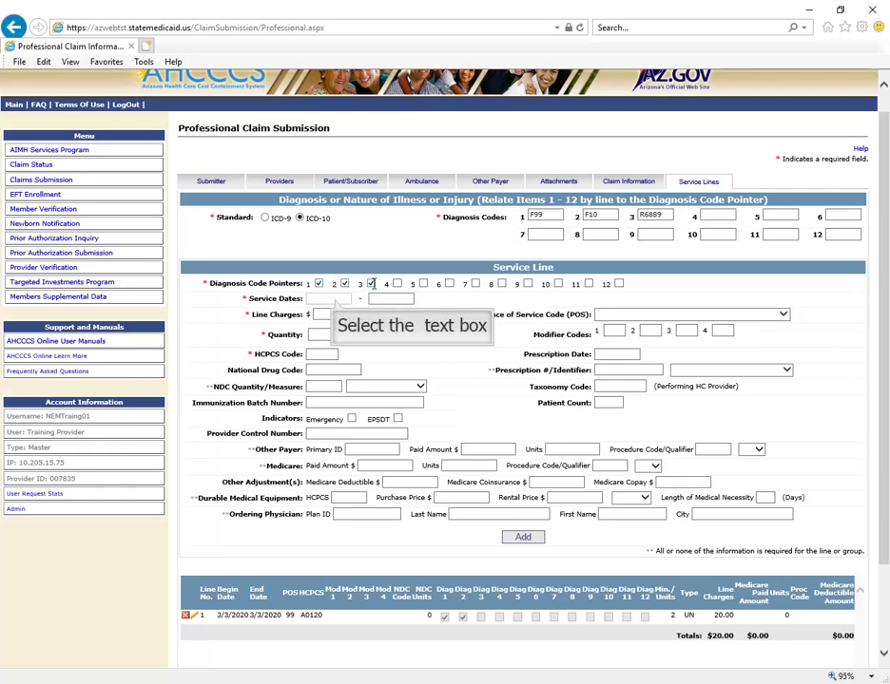
Enter service dates 03/03/2020, charges 50.00, quantity 95 and HCPCS code S0215
click(335, 298)
text(03/03/2020)
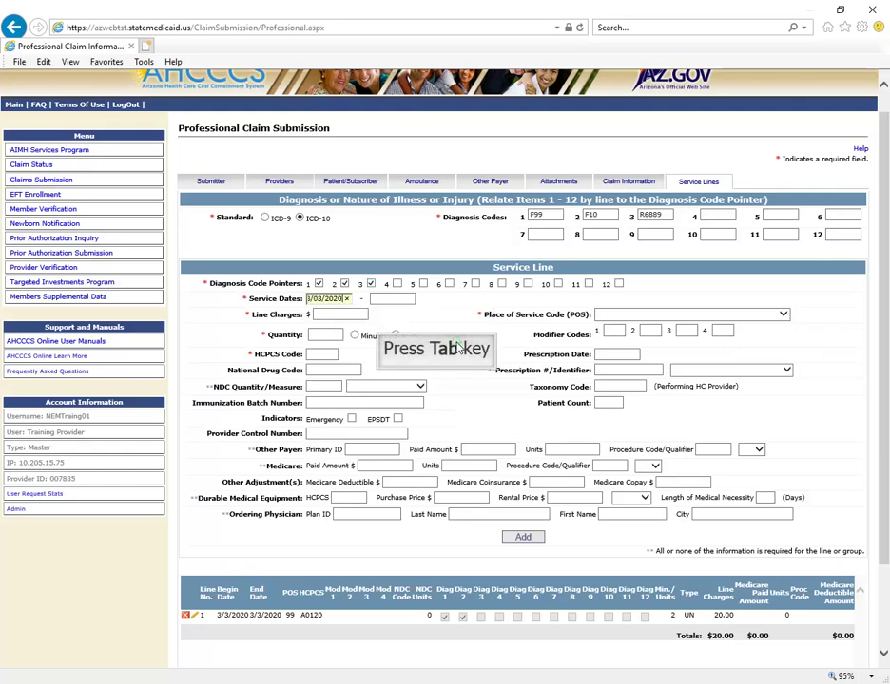
key(Tab)
text(03/)
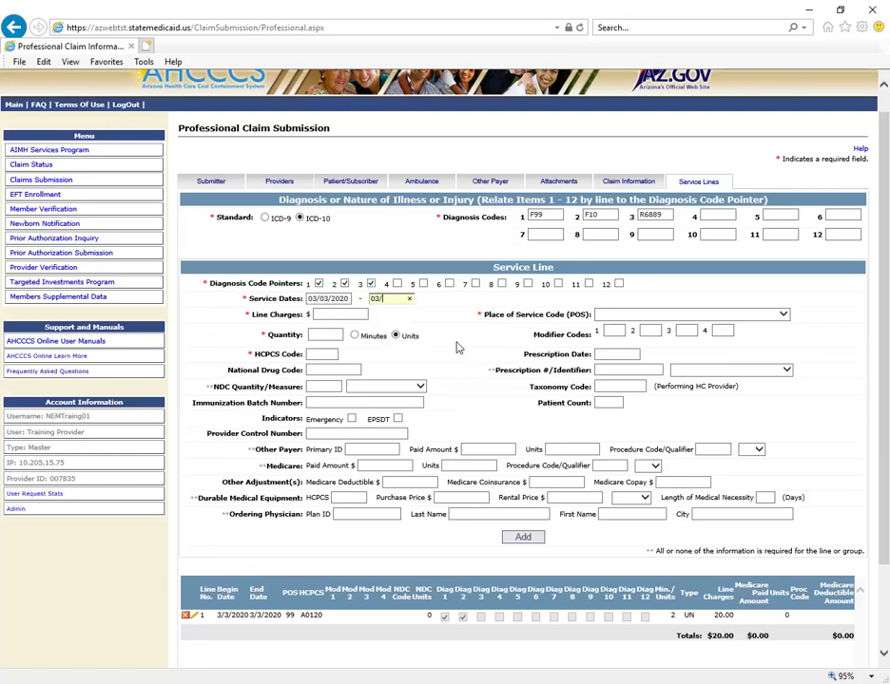
text(03/2020)
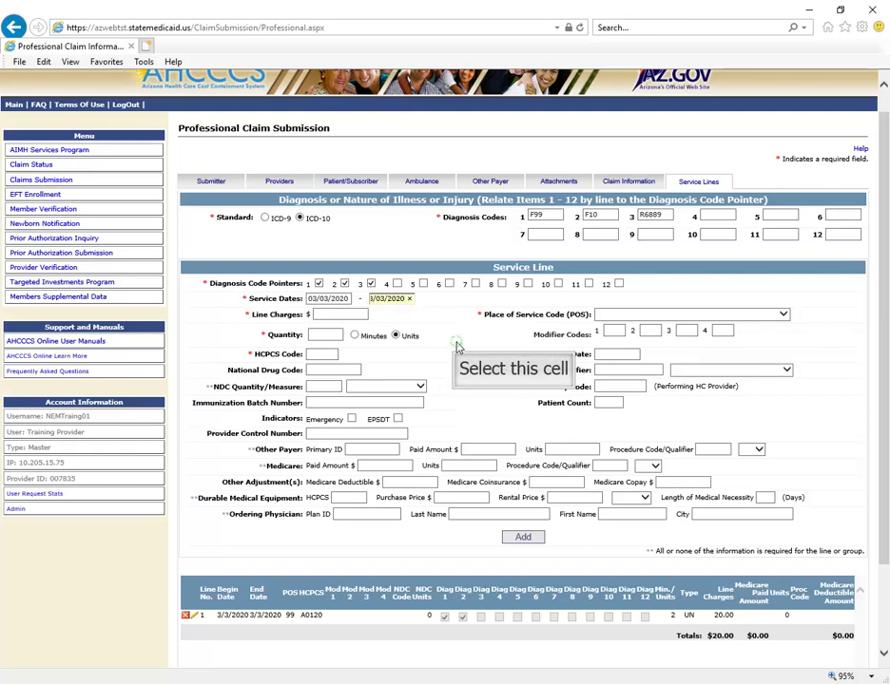
key(Tab)
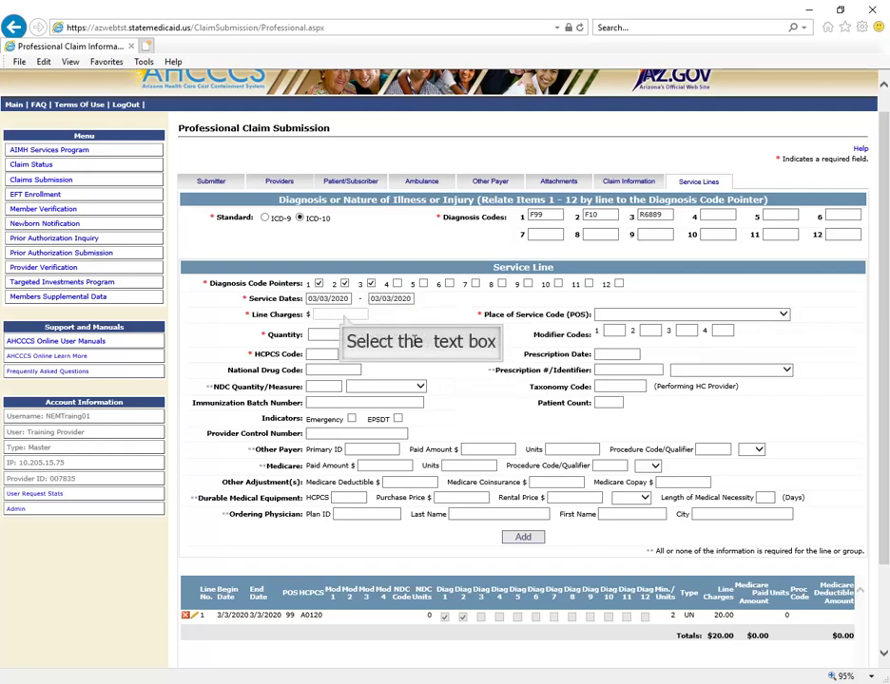
click(343, 314)
text(50.00)
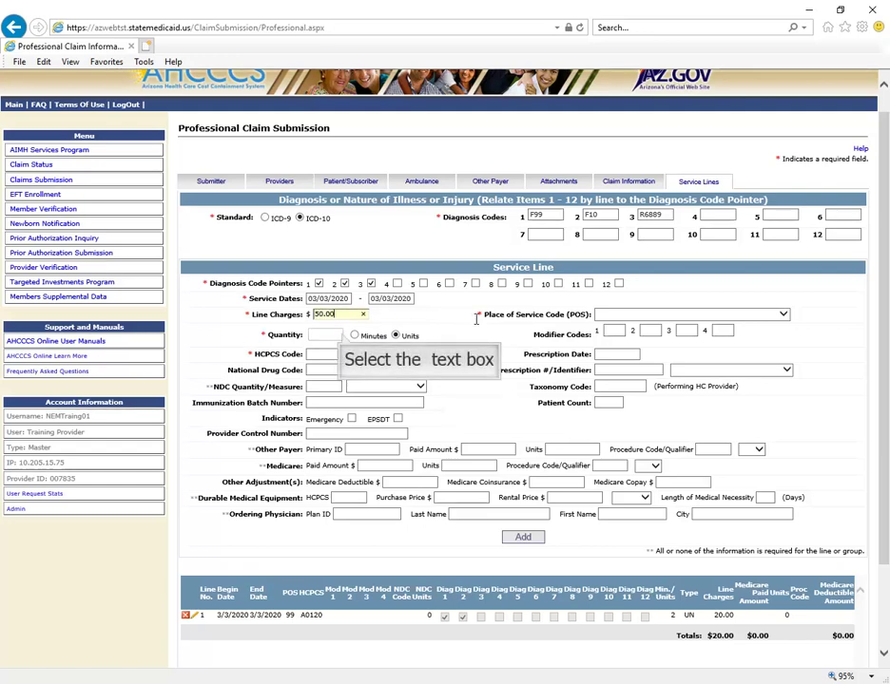
click(342, 334)
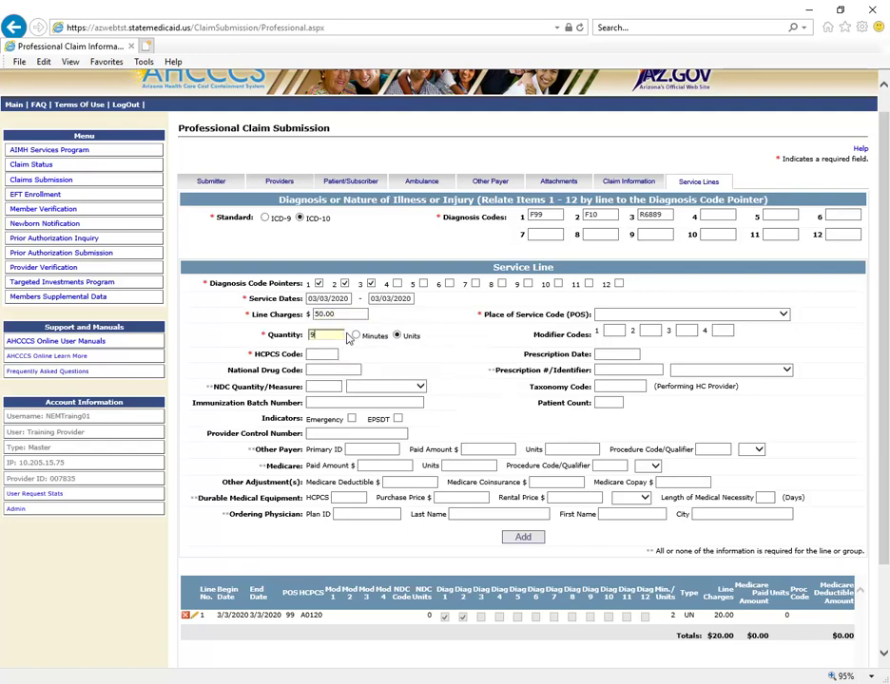
text(95)
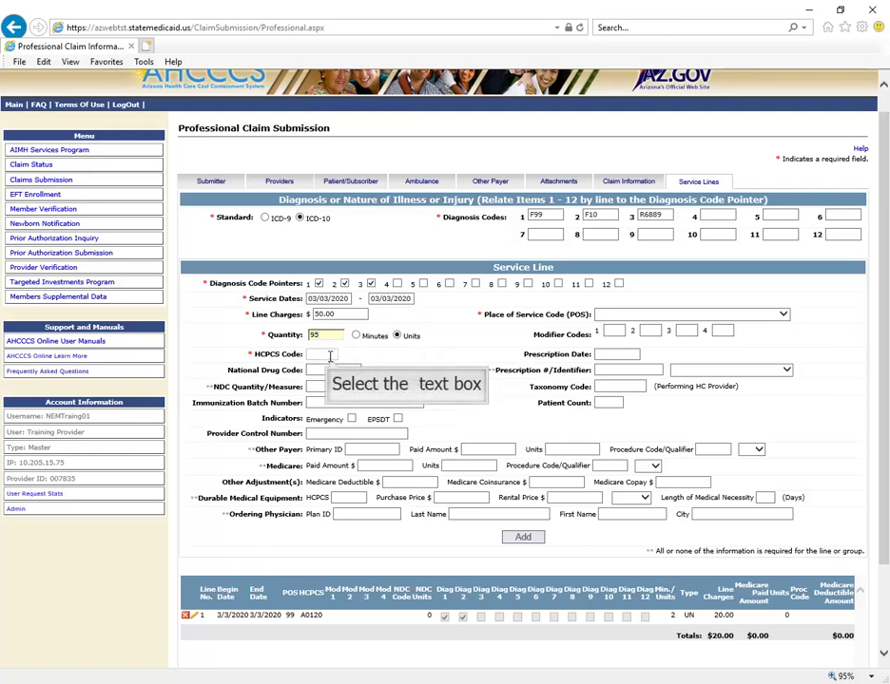
click(330, 355)
text(S0215)
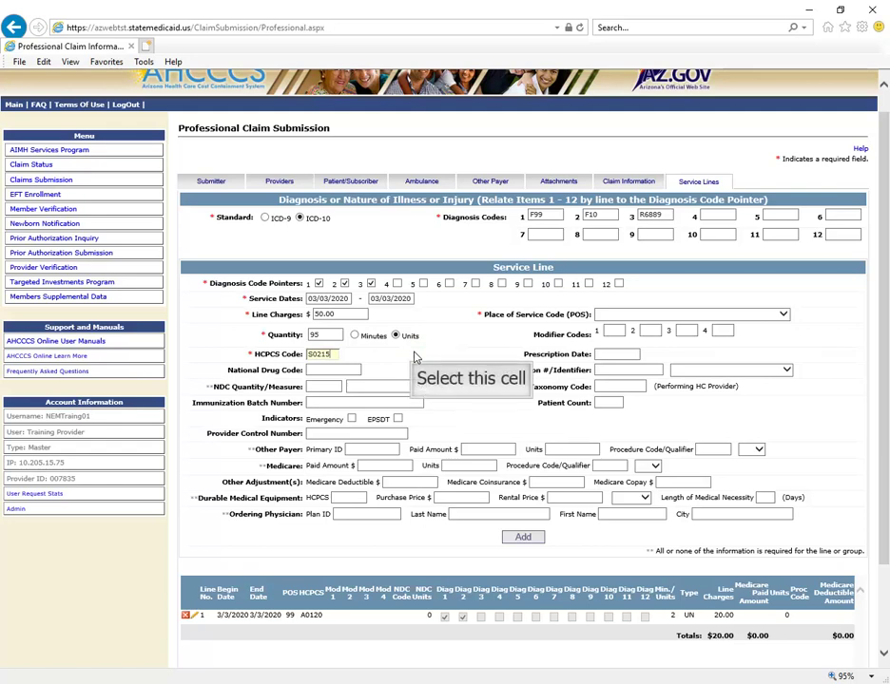
click(414, 356)
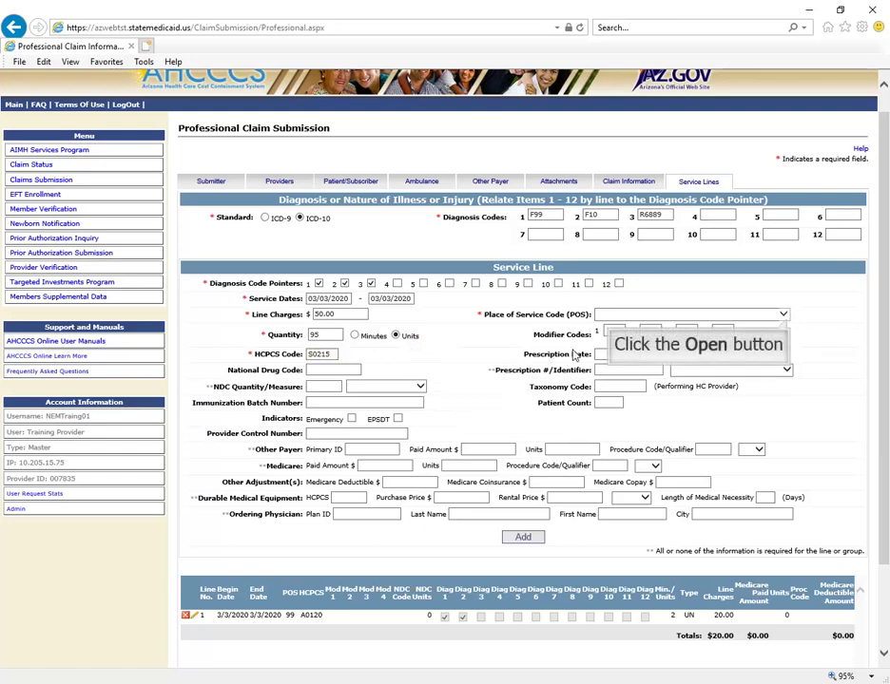
Give line 2 place of service '99 - OTHER UNLISTED FACILITY' and add it to the claim
click(783, 315)
drag(780, 366, 775, 464)
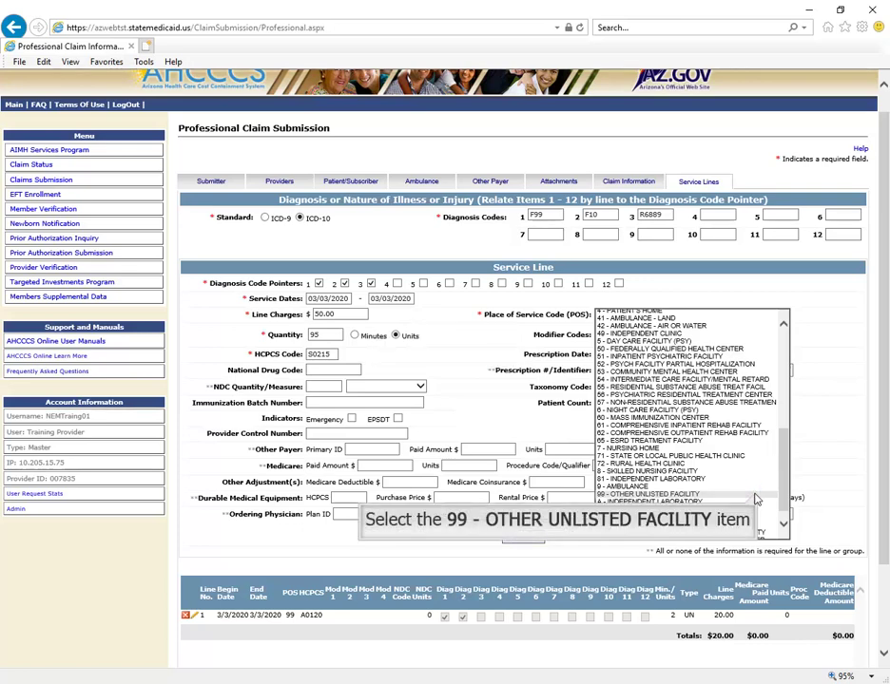
click(756, 496)
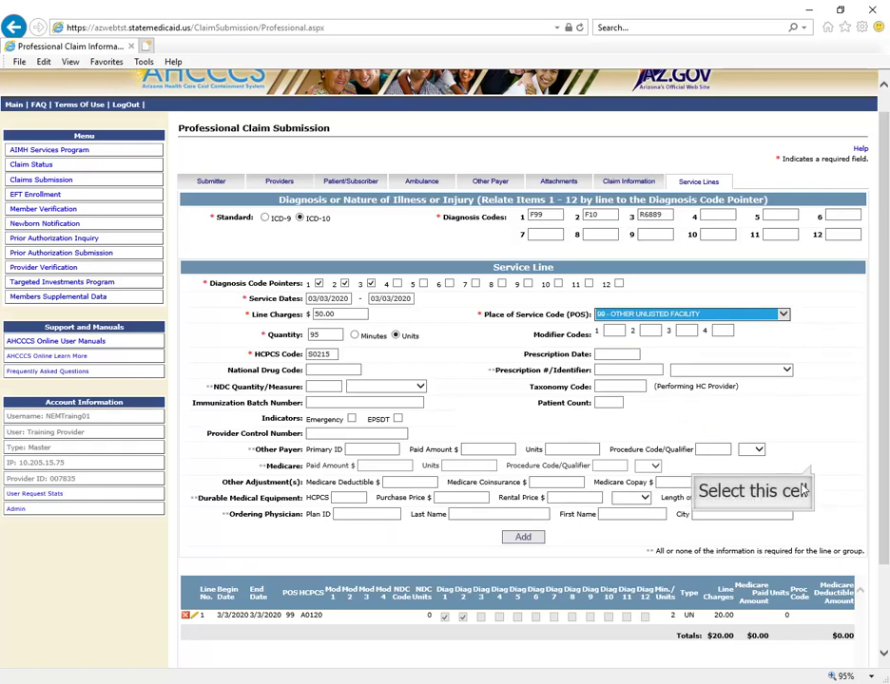
click(768, 498)
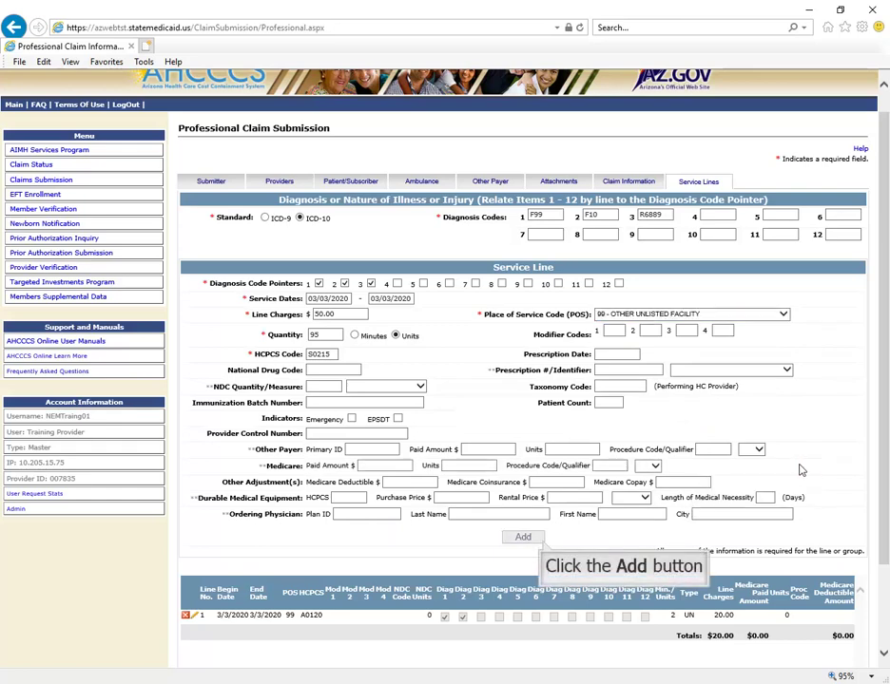
click(529, 538)
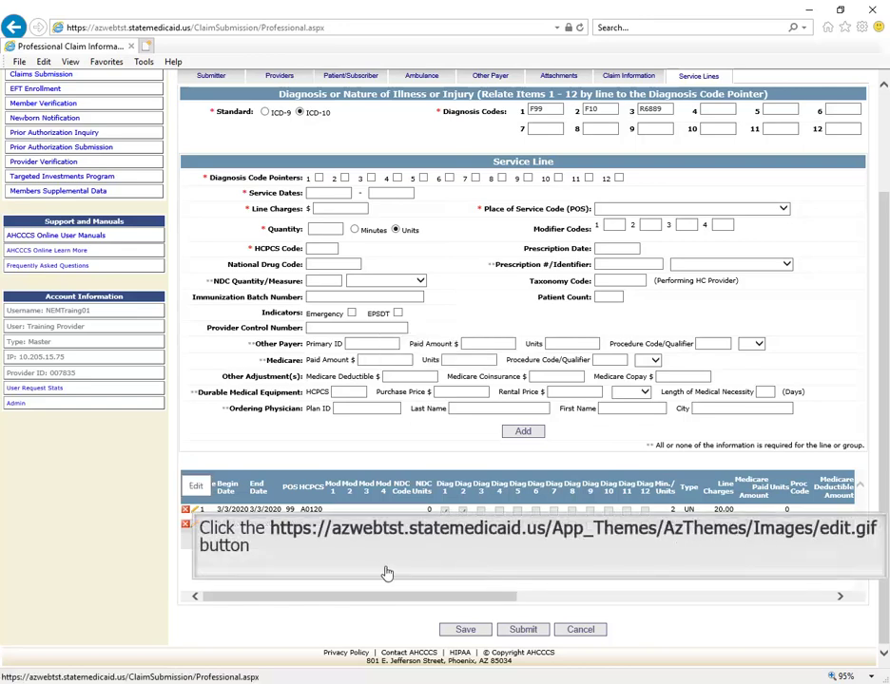
Edit line 1's line charge from 20.00 to 25.00 and update the line
click(194, 510)
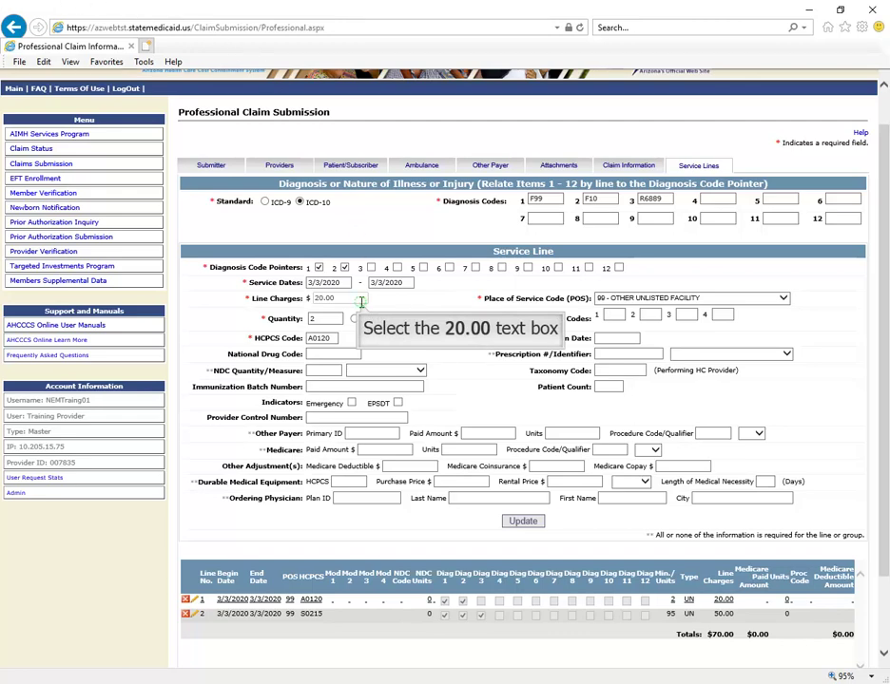
click(360, 300)
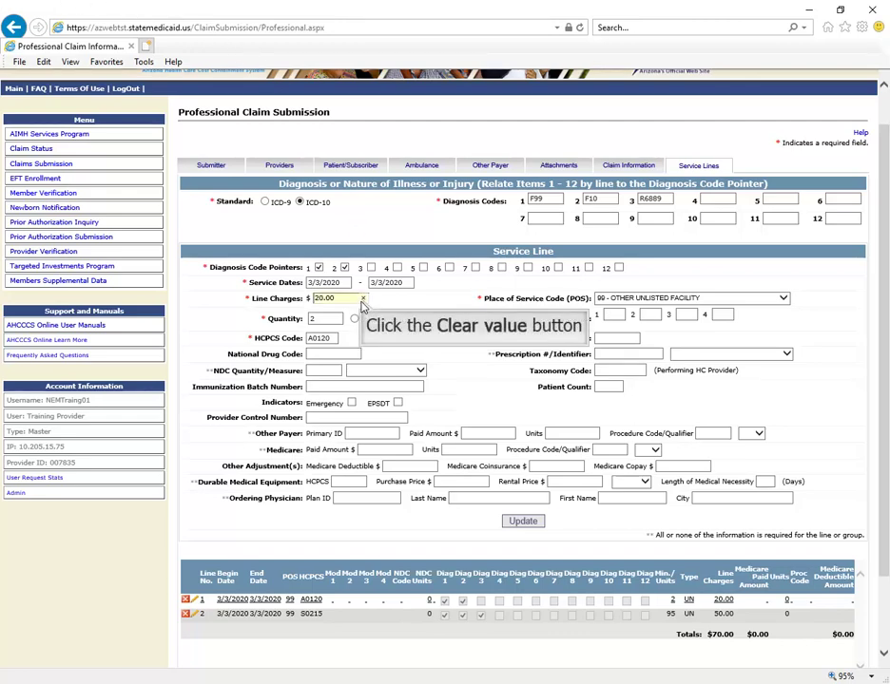
click(363, 300)
text(25.00)
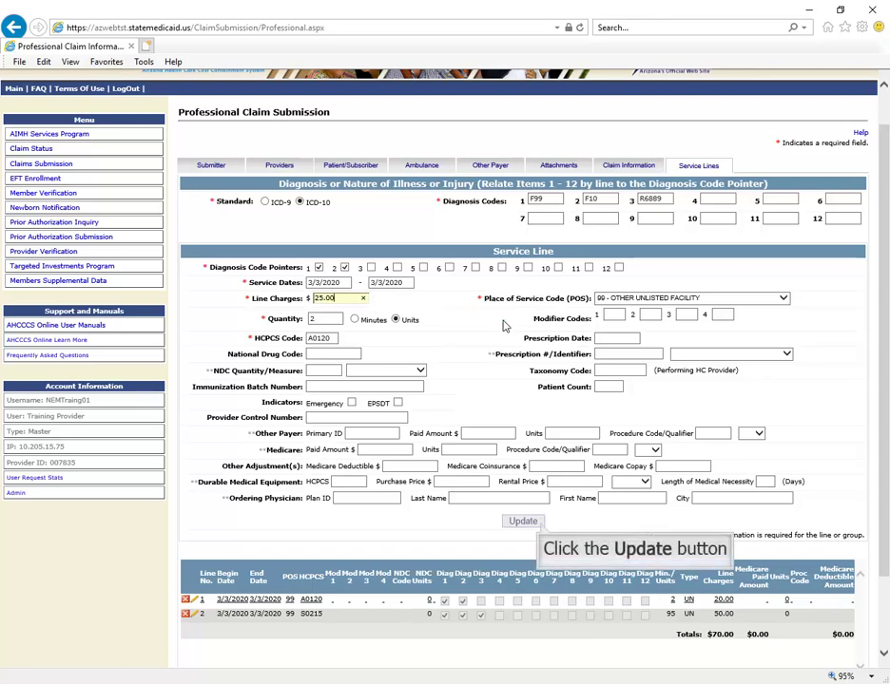
click(523, 522)
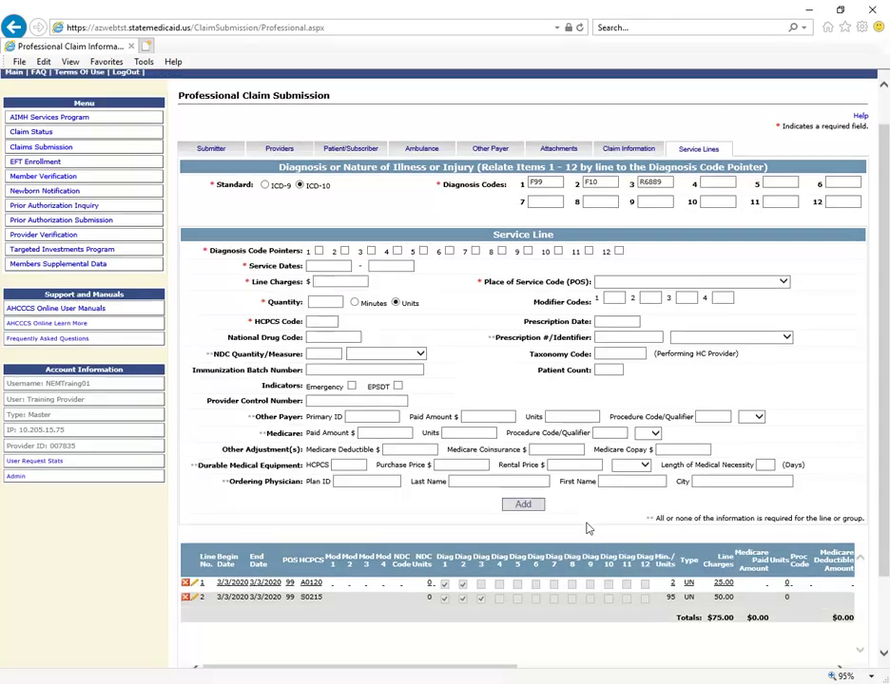
scroll(587, 528, down, 1)
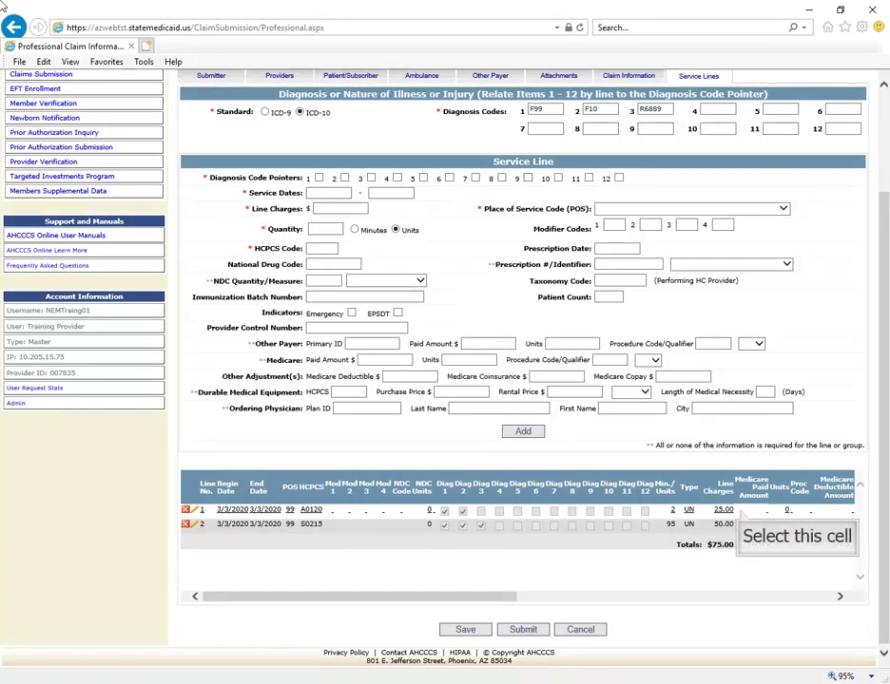
Submit the two-line professional claim totaling $75.00
click(740, 513)
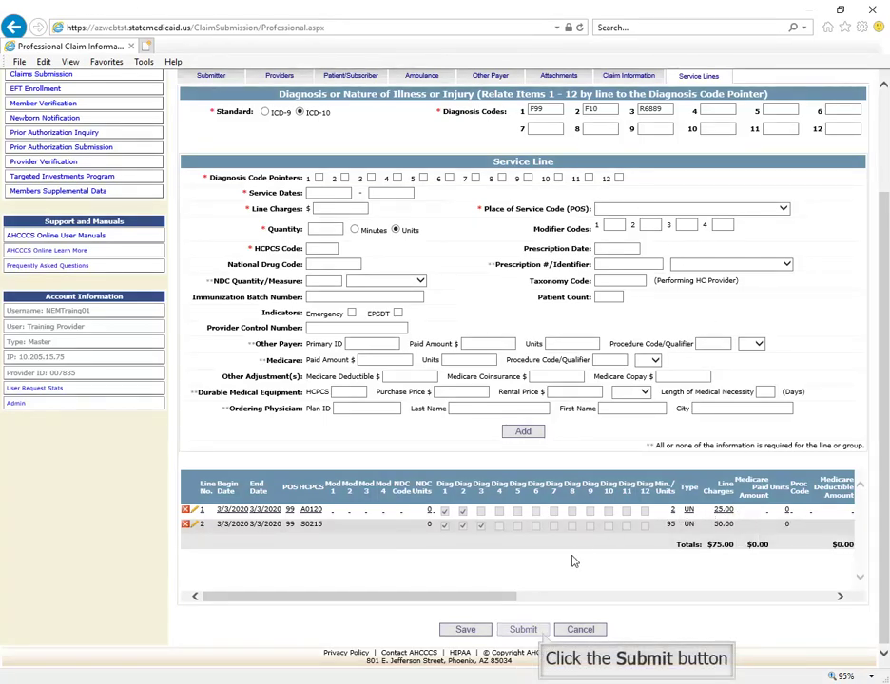
click(546, 634)
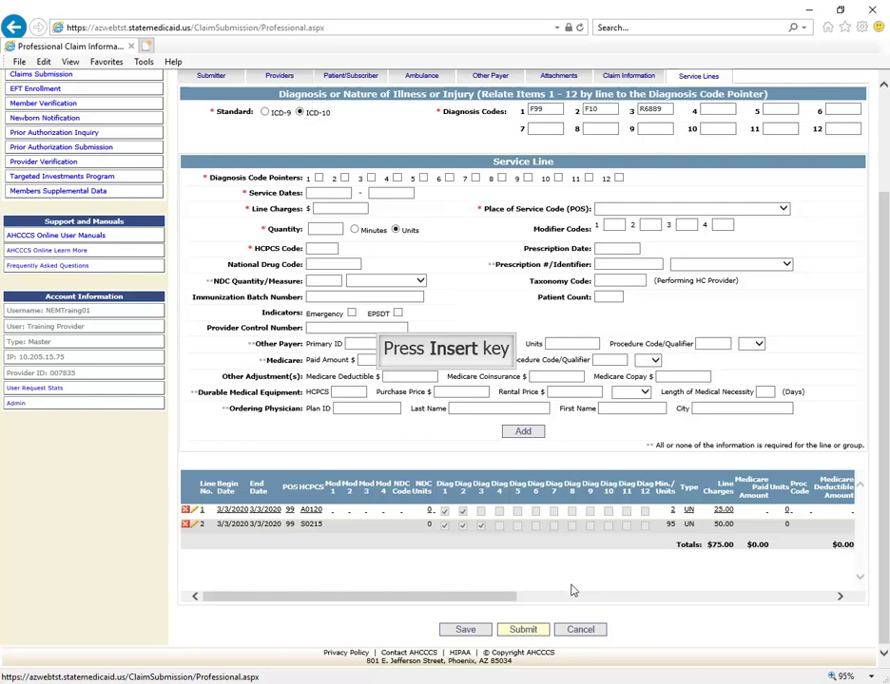
key(Insert)
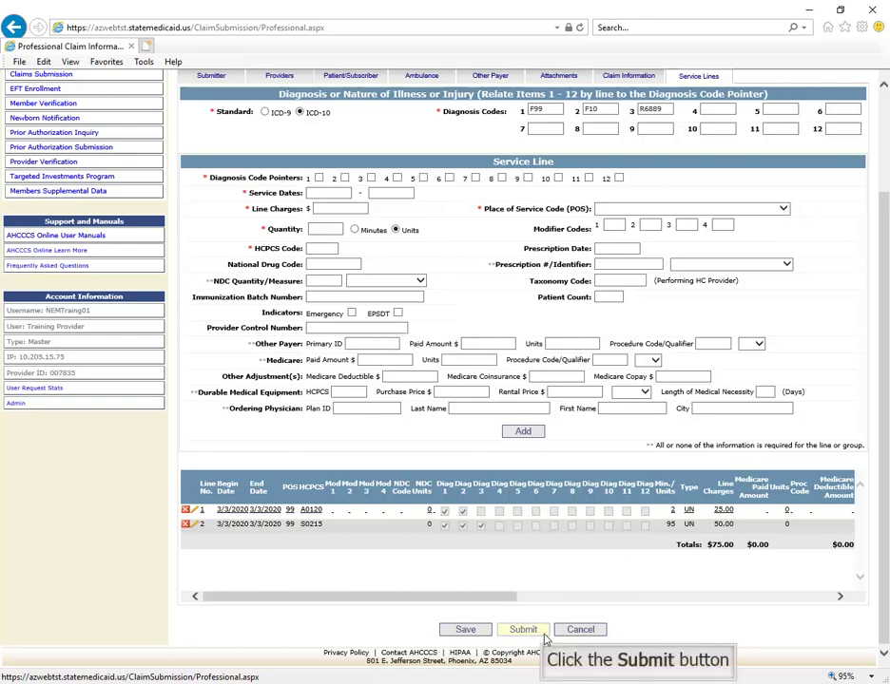
click(543, 634)
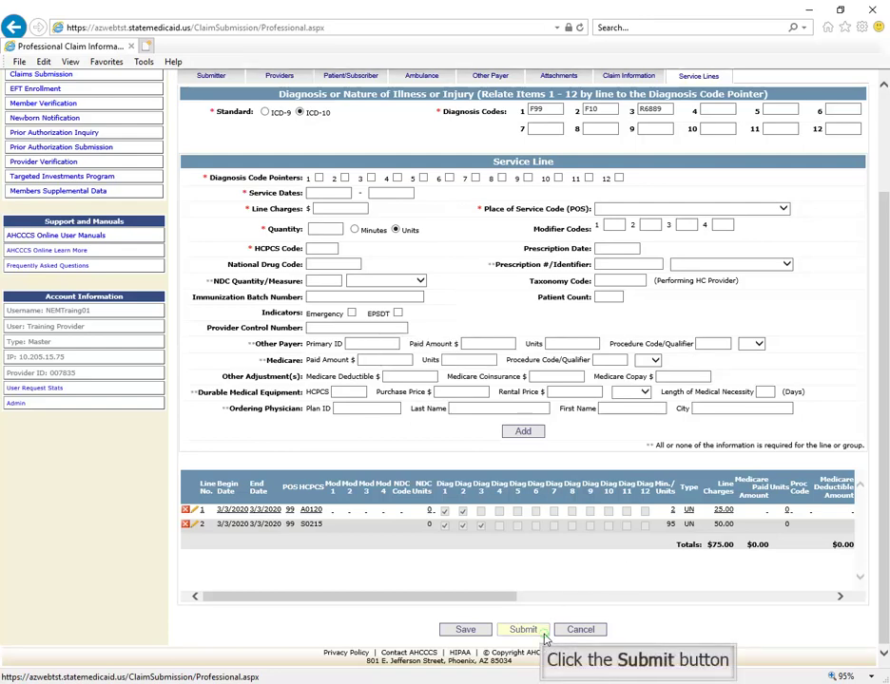